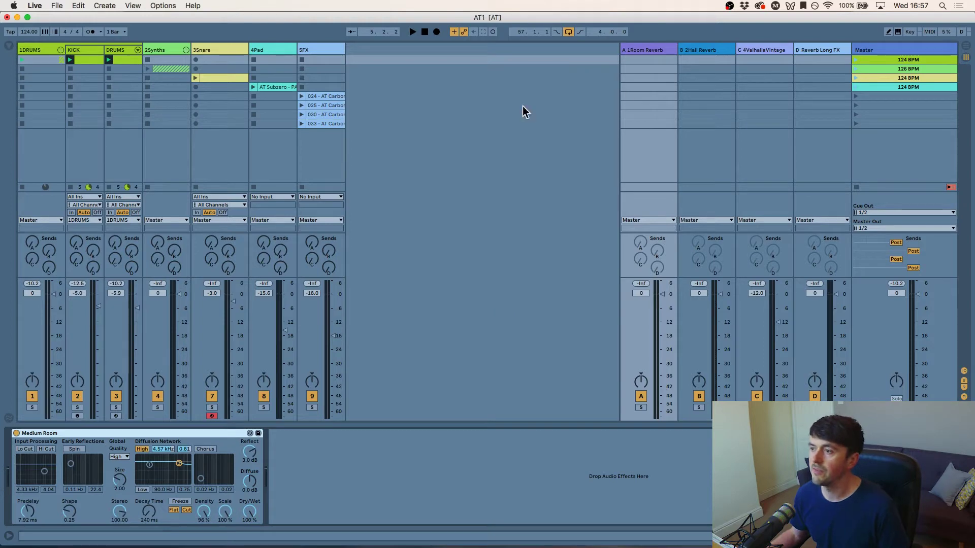
Review the 1Room Reverb return and the 1DRUMS group's tracks, and play the KICK and DRUMS clips without reverb
click(654, 51)
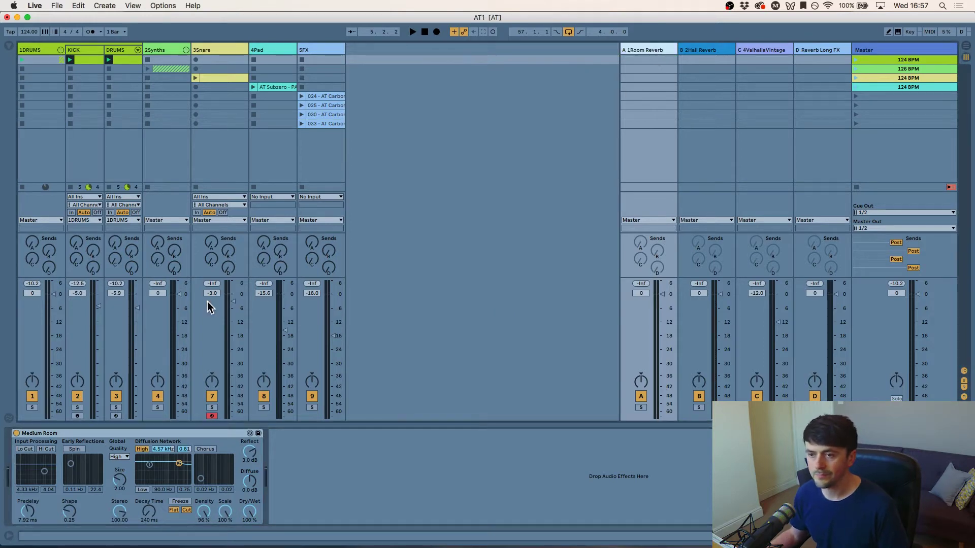
click(31, 47)
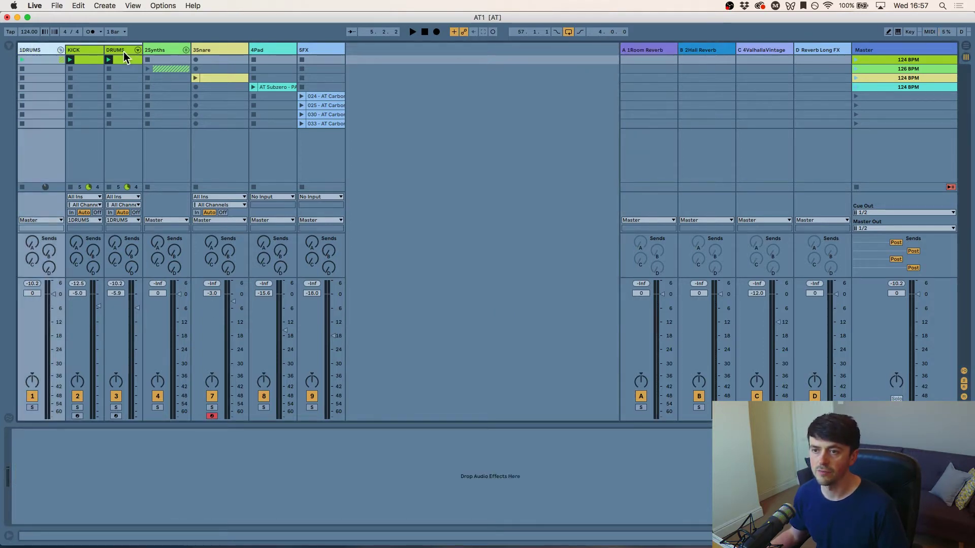
click(125, 51)
click(84, 51)
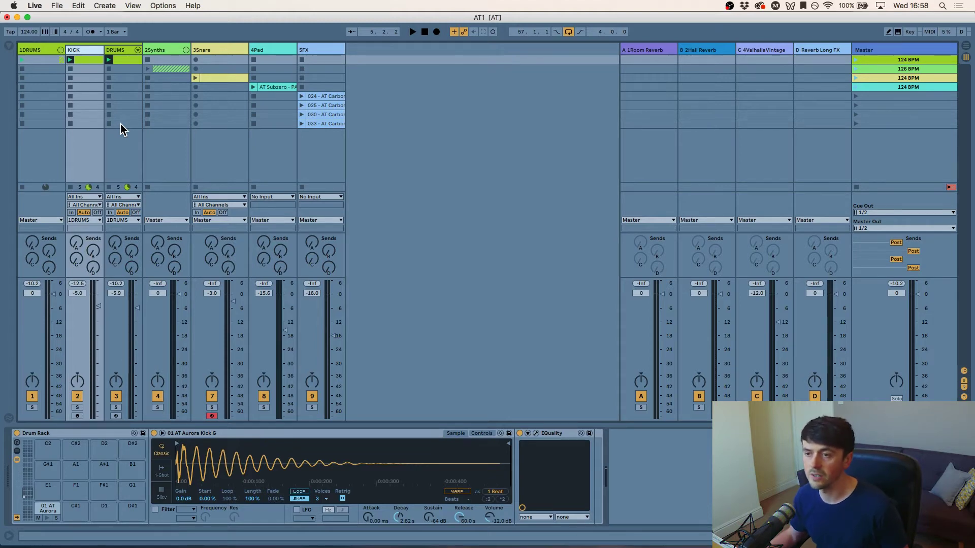
key(space)
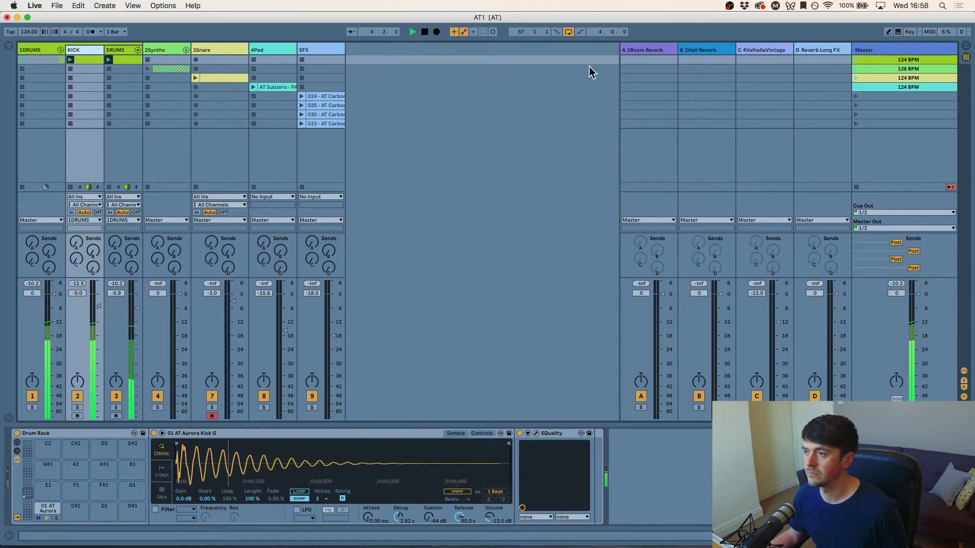
Raise the decay time of the Medium Room reverb on return A to 975 ms
click(641, 51)
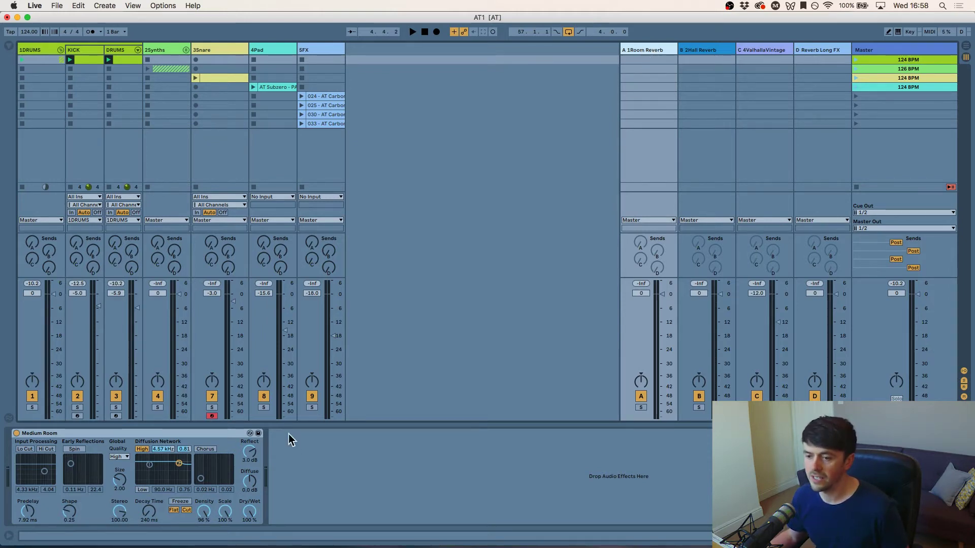
click(114, 432)
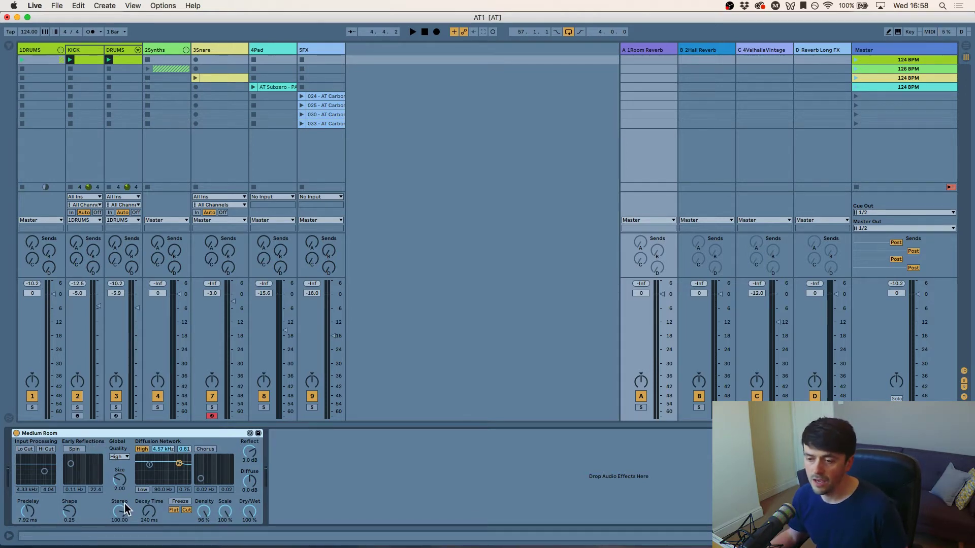
drag(148, 511, 148, 495)
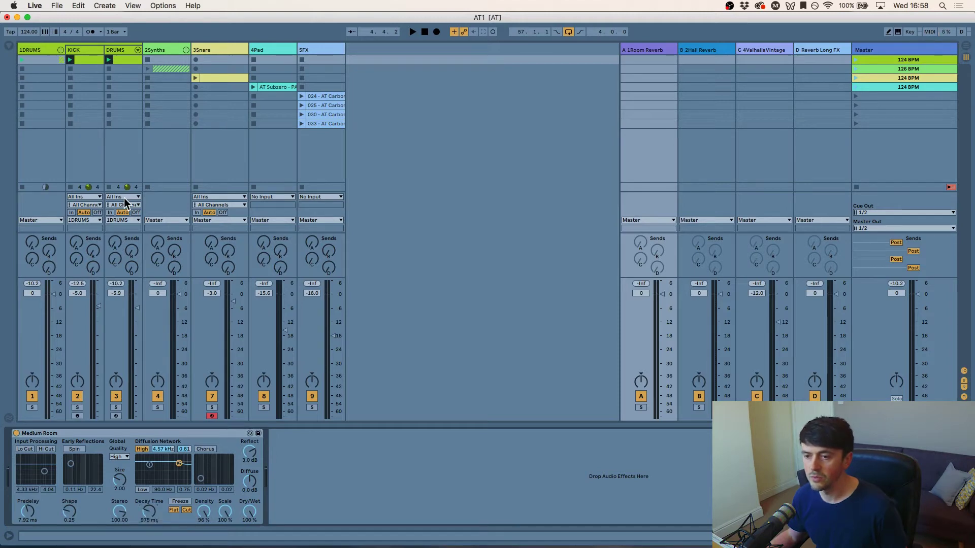
Send the DRUMS track to 1Room Reverb and, playing it soloed, set the reverb's decay time to 329 ms
click(115, 244)
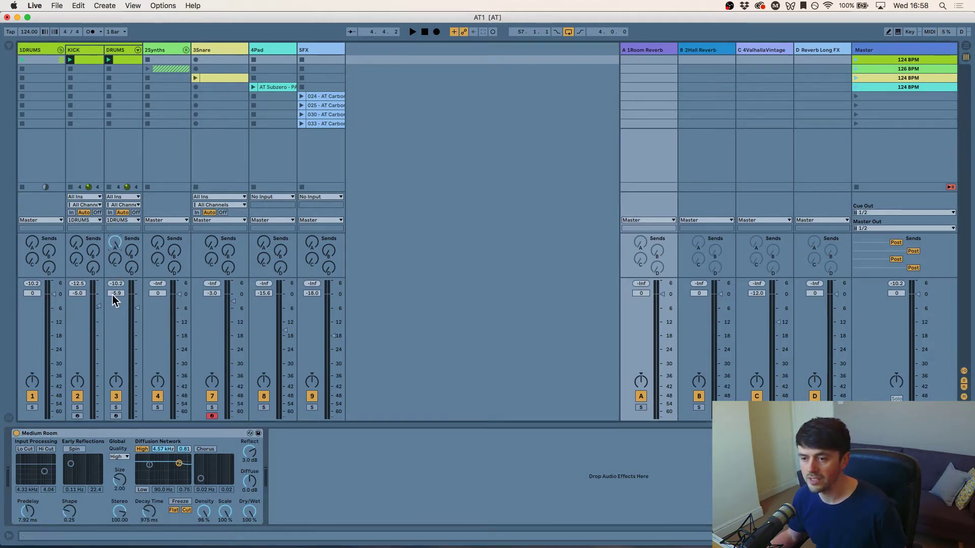
click(116, 407)
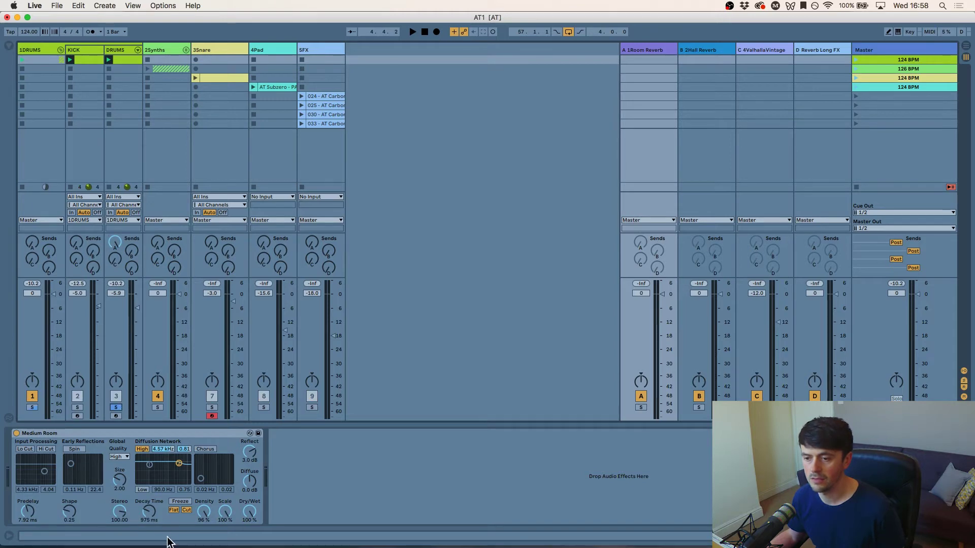
key(space)
drag(149, 511, 149, 537)
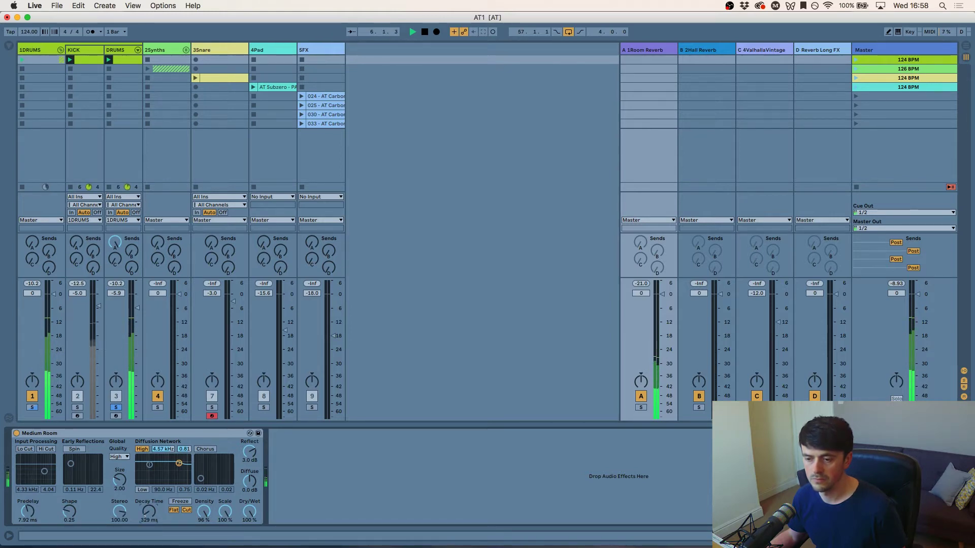
key(space)
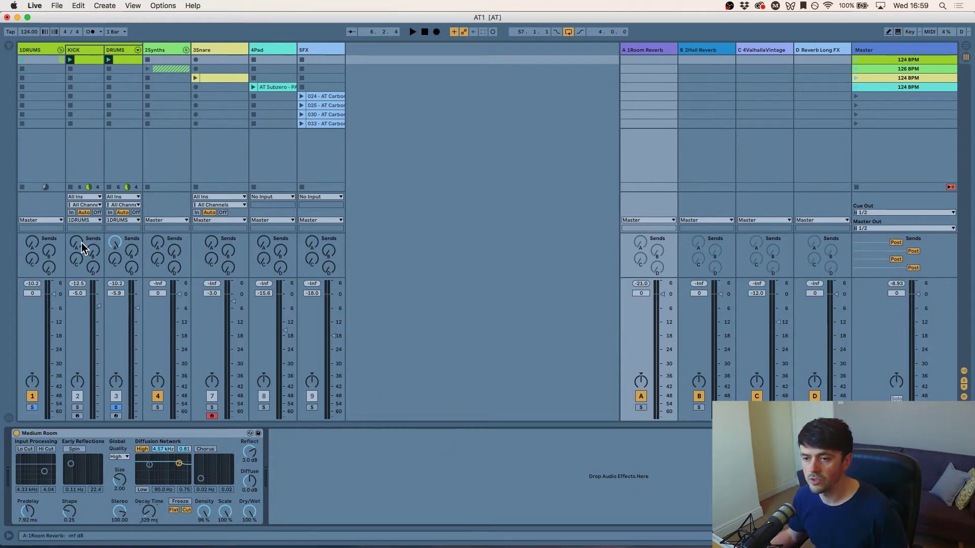
Raise the KICK track's send to 1Room Reverb, adjusting it by ear with the reverb return soloed during playback
drag(79, 245, 79, 245)
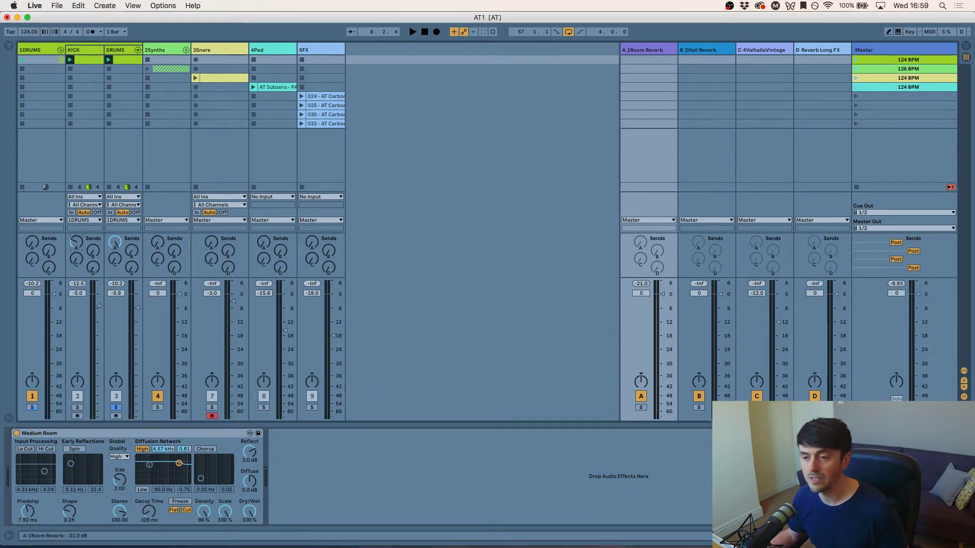
click(641, 407)
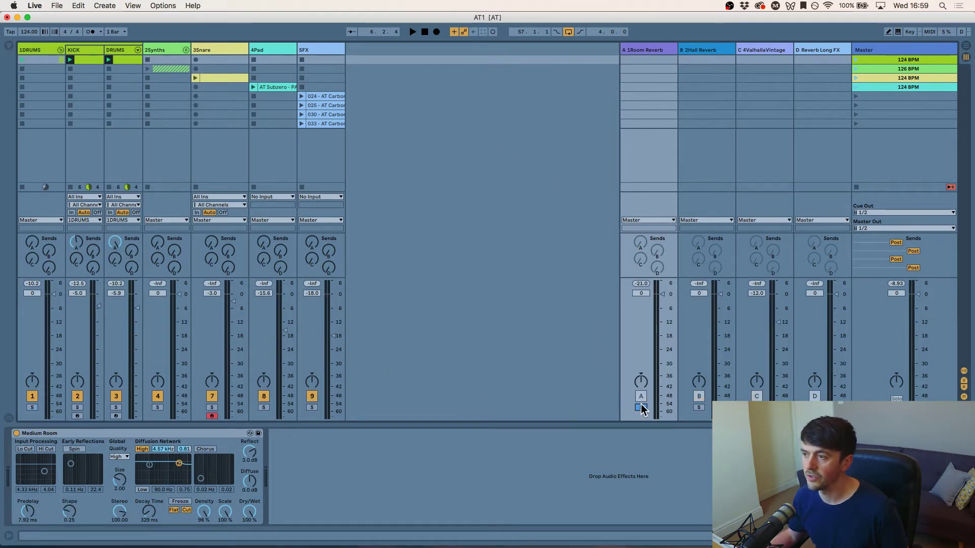
drag(77, 243, 78, 229)
key(super+z)
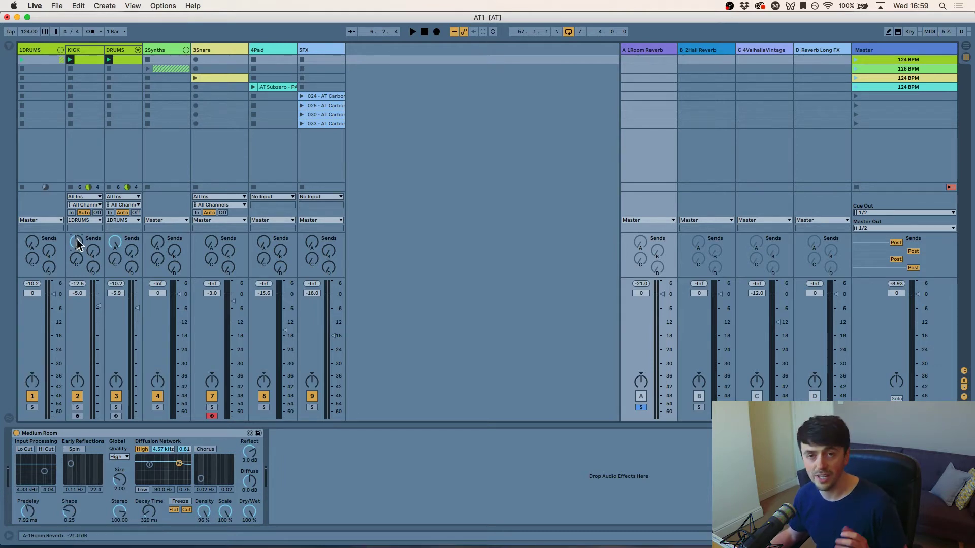
key(space)
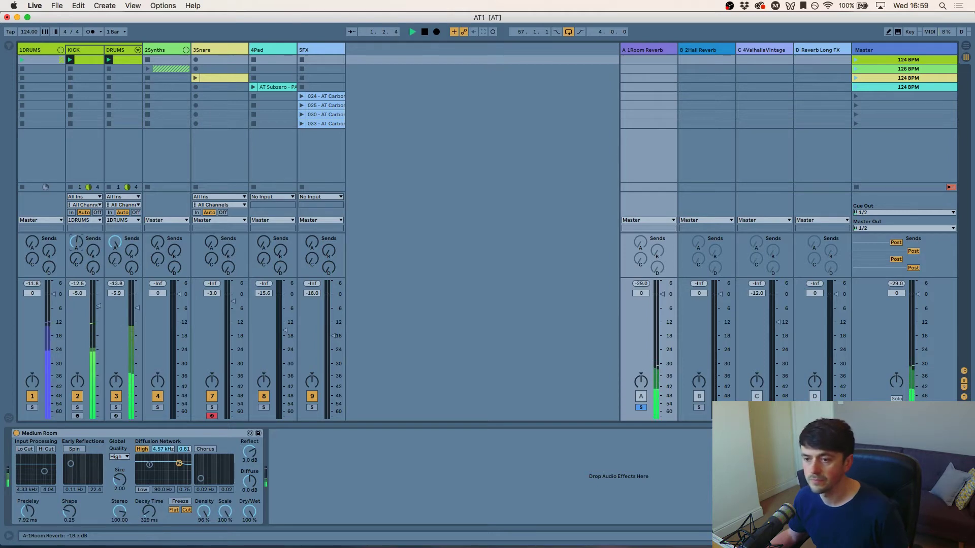
mouse_move(79, 245)
mouse_down()
mouse_move(79, 233)
mouse_move(82, 247)
mouse_up()
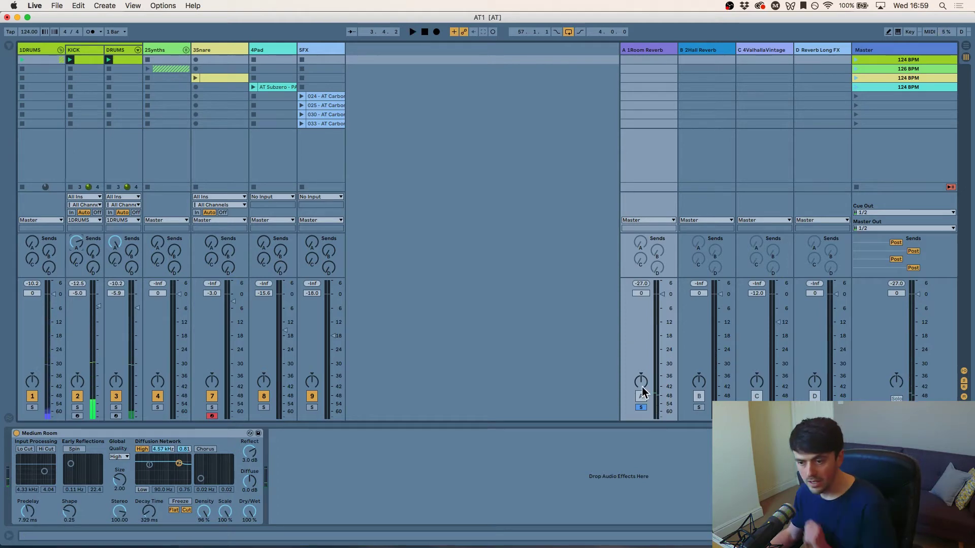
Try the room reverb's predelay at 0.50 ms and 250 ms, raising the return's volume to 6.0 dB to hear the effect
click(28, 512)
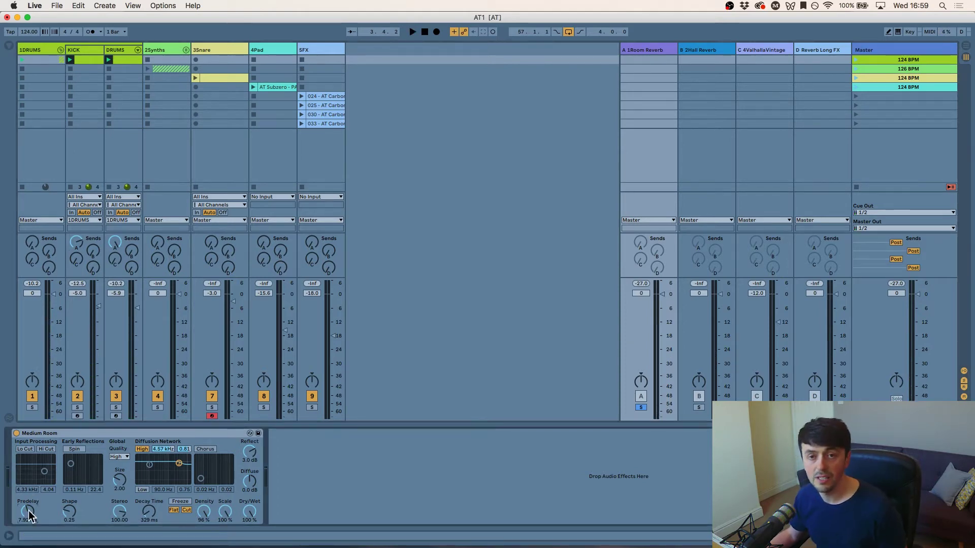
drag(28, 511, 26, 509)
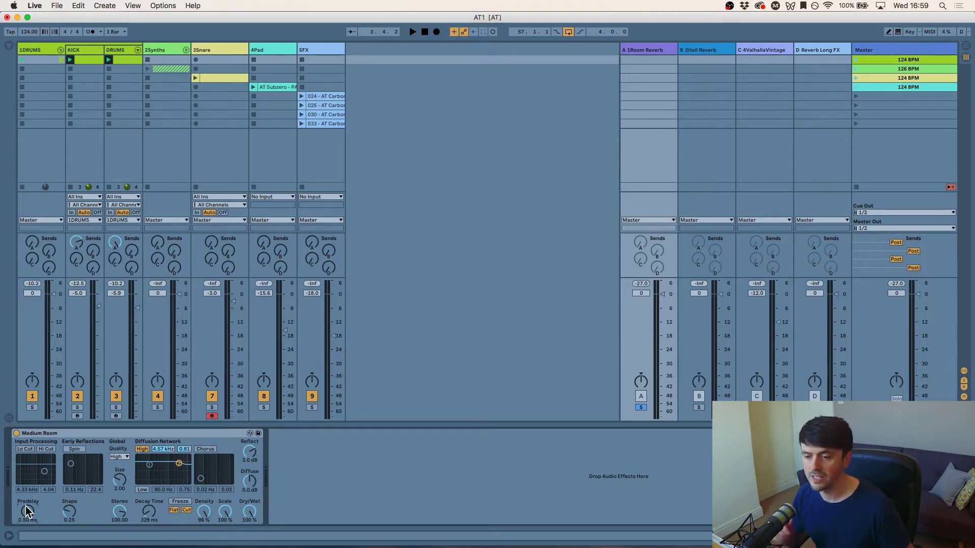
drag(25, 507, 25, 472)
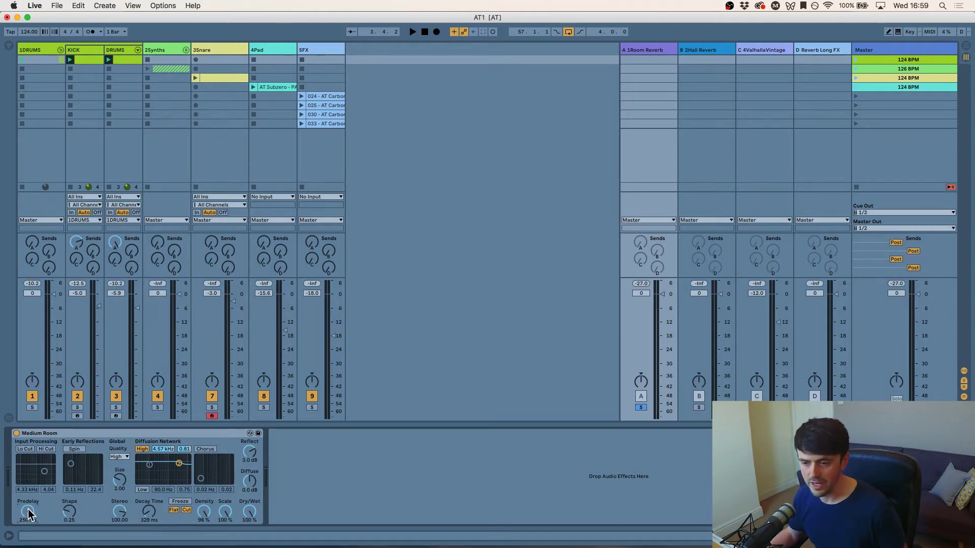
key(space)
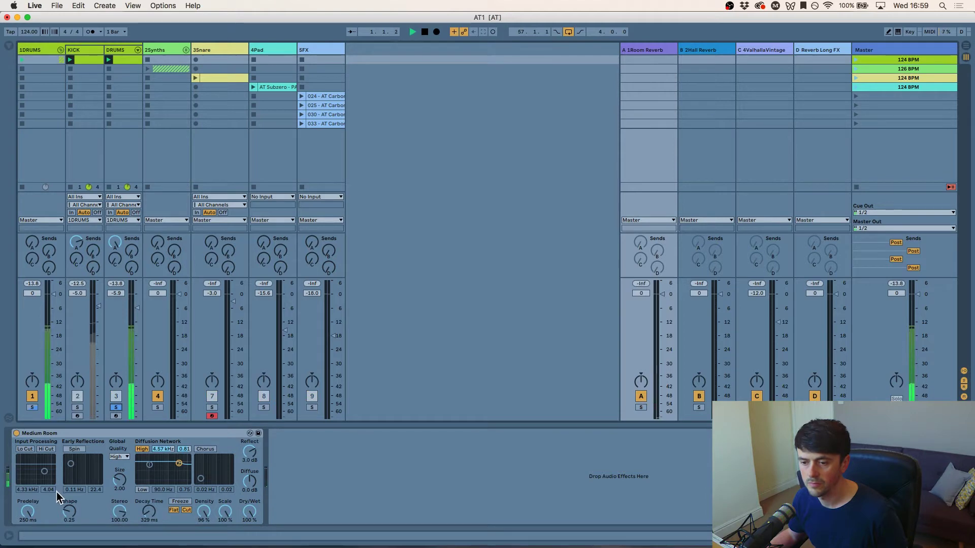
drag(641, 293, 640, 274)
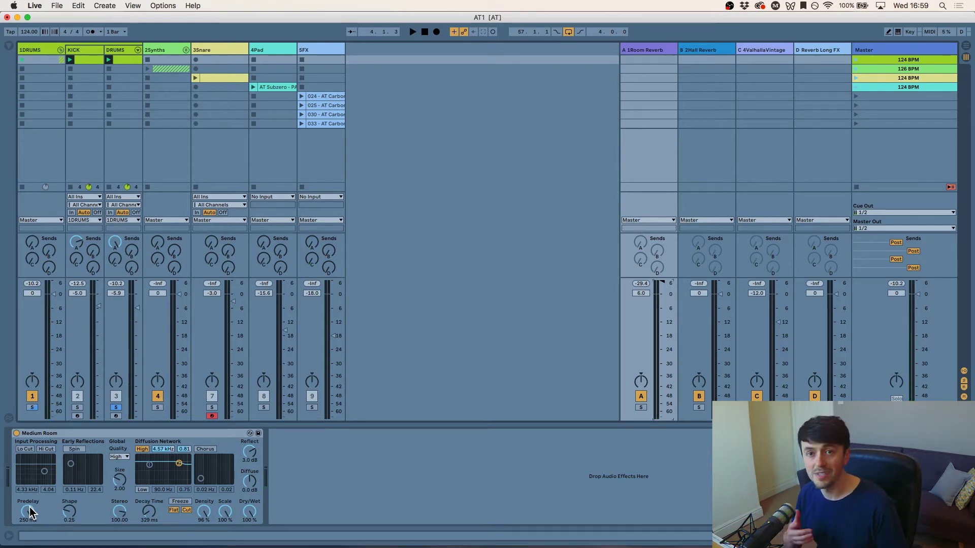
Audition the room reverb's predelay at 0.50 ms during playback and settle on 7.54 ms
drag(29, 507, 34, 513)
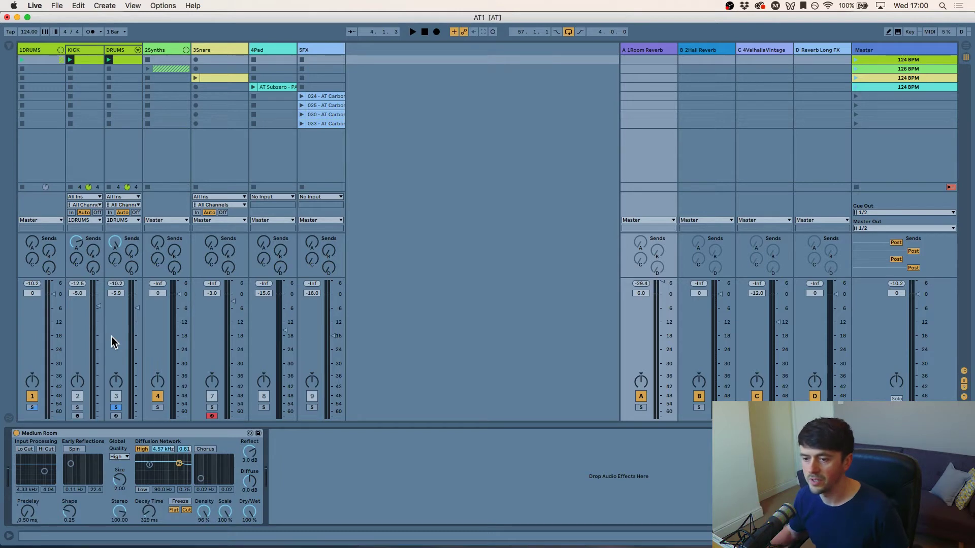
key(space)
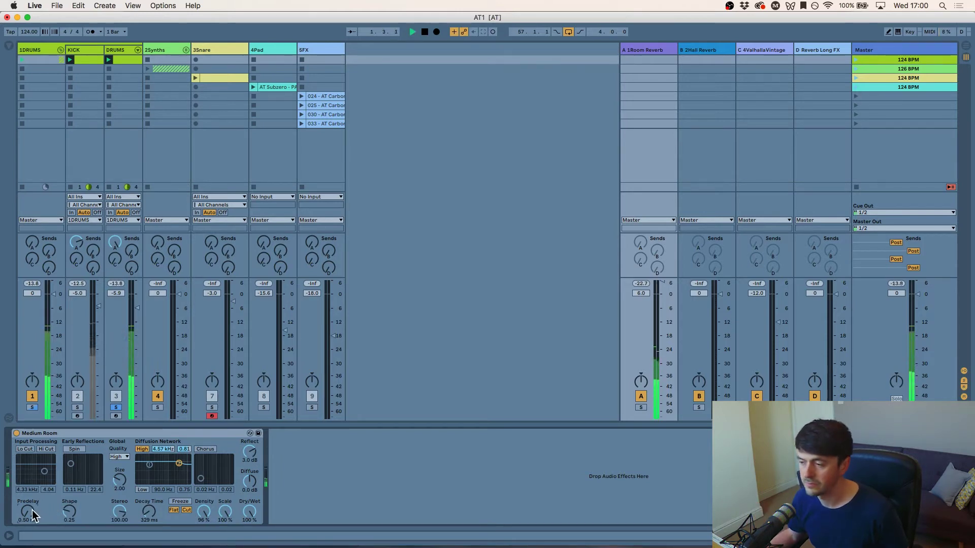
drag(30, 515, 32, 510)
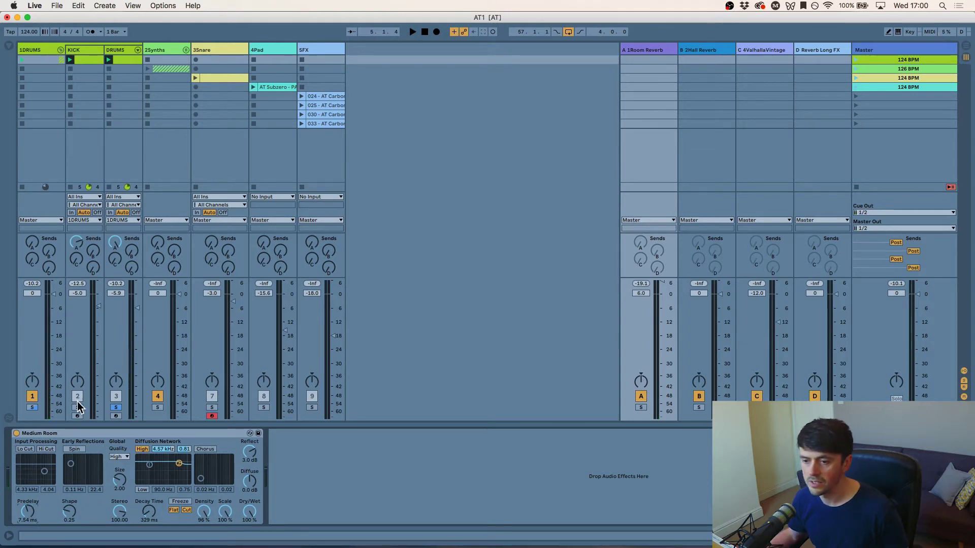
With the 1DRUMS group soloed and playing, lower 1Room Reverb's volume to -6.7 dB and toggle the return off and on to compare
click(32, 406)
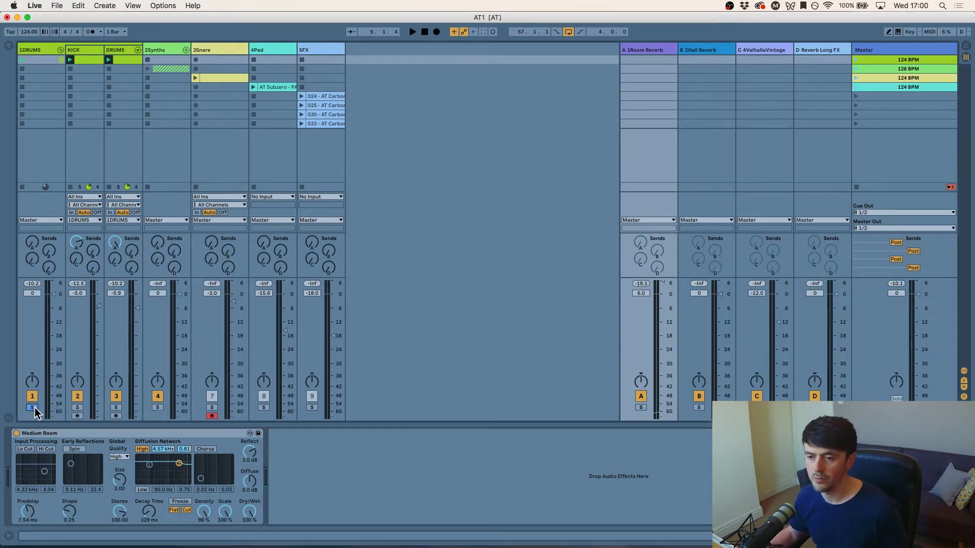
key(space)
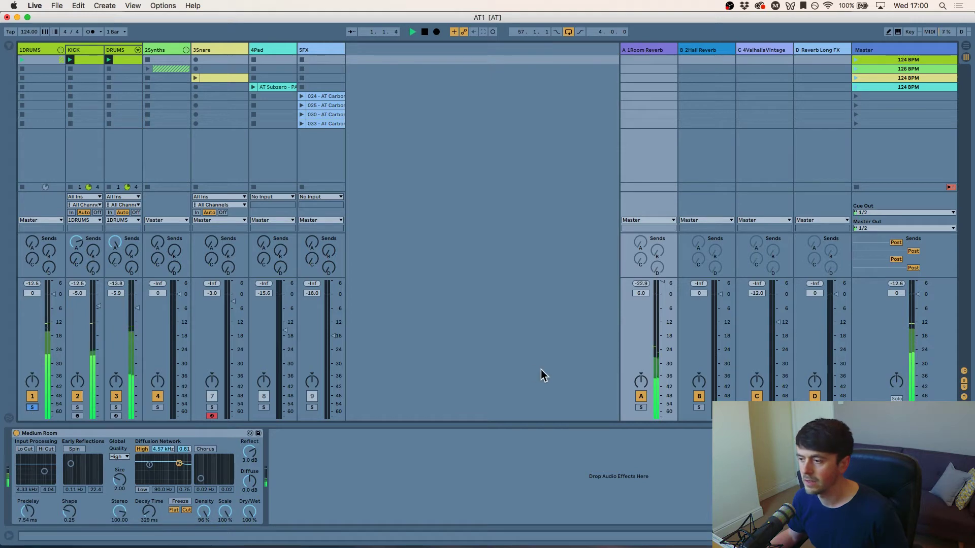
drag(663, 281, 662, 296)
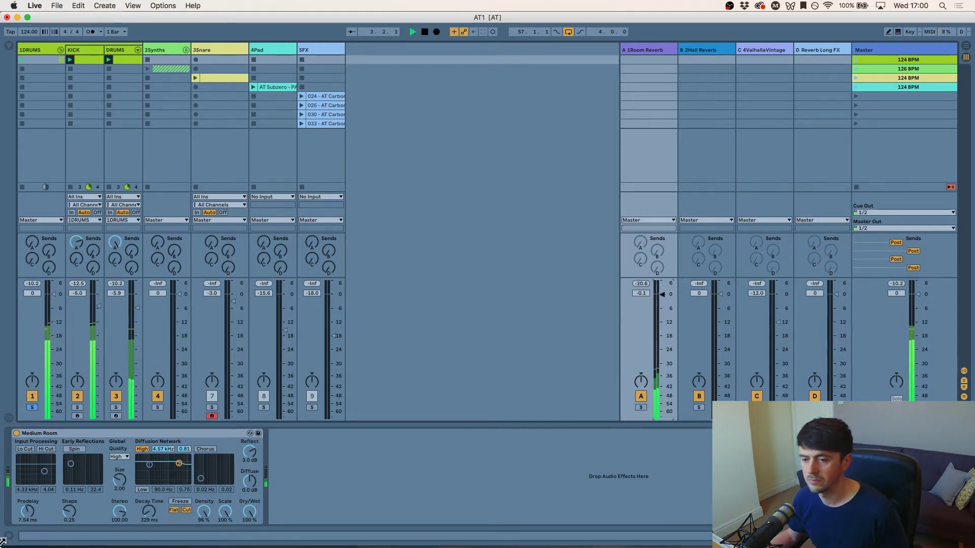
click(640, 396)
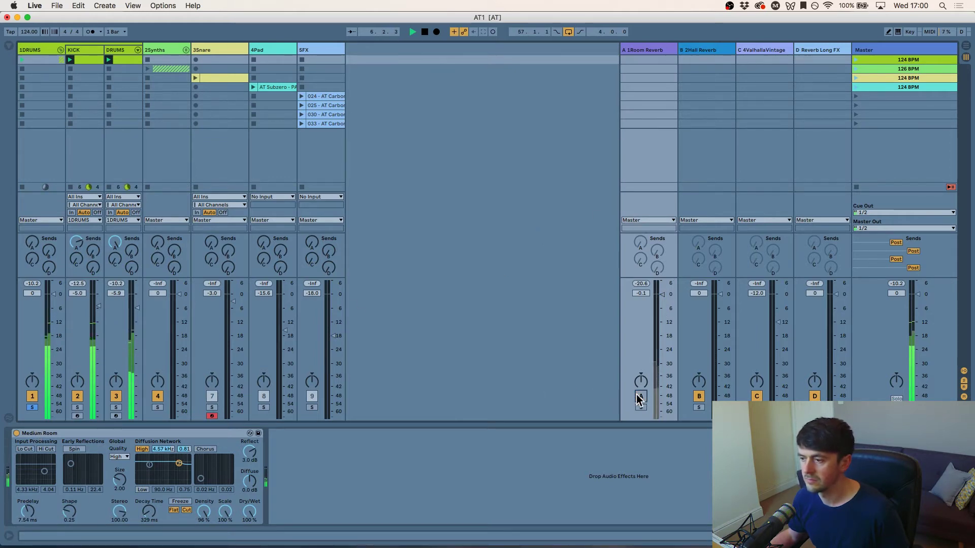
click(640, 397)
drag(659, 305, 662, 309)
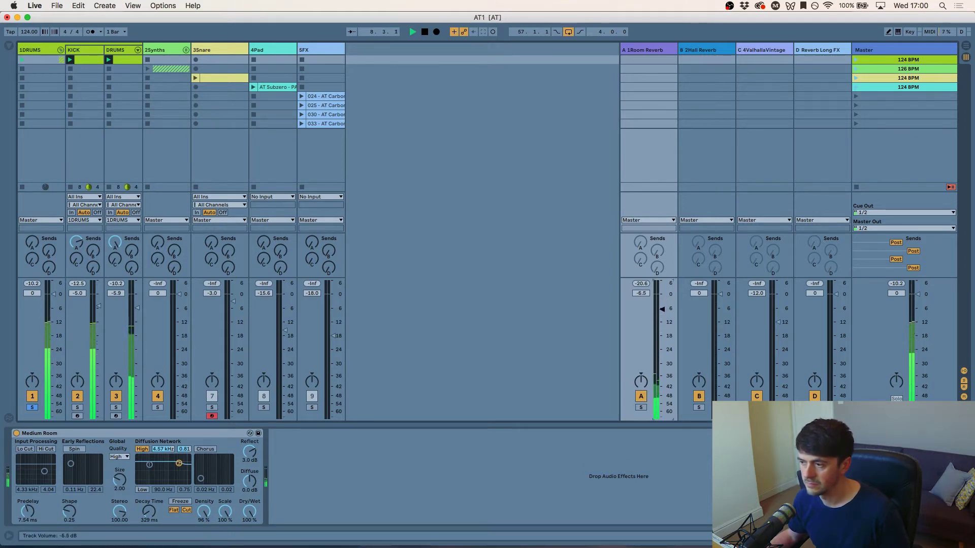
click(641, 396)
click(641, 396)
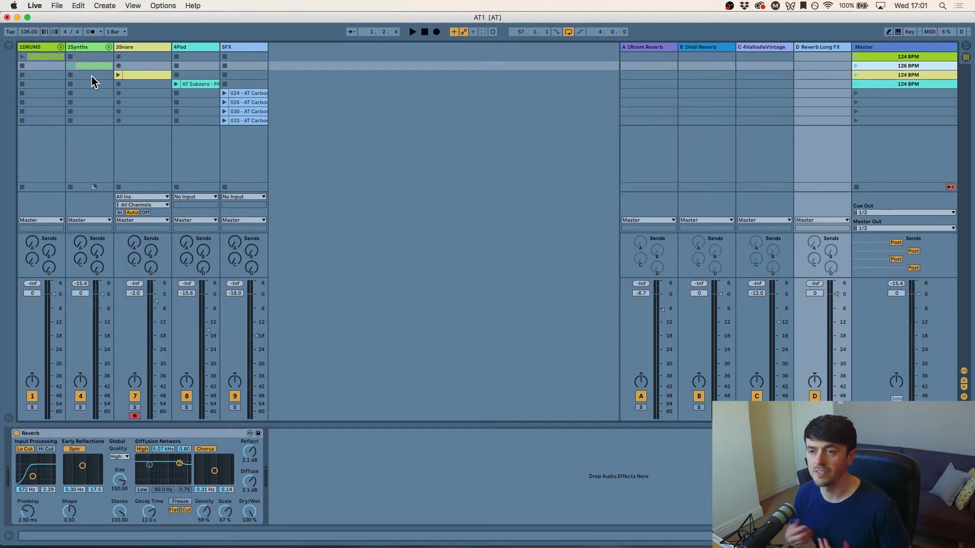
Unfold the 2Synths group and set the decay time of the Medium Hall reverb on 2Hall Reverb to 679 ms
click(108, 47)
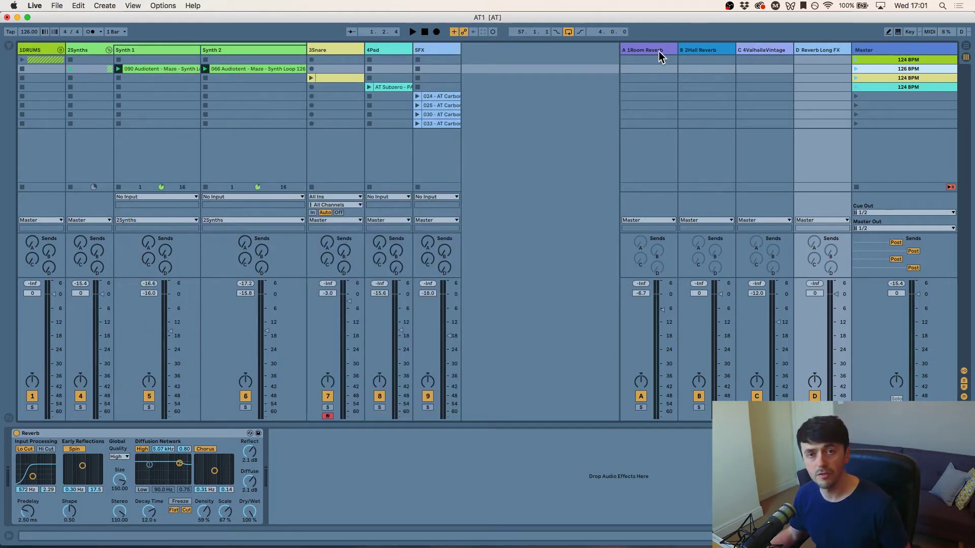
click(681, 70)
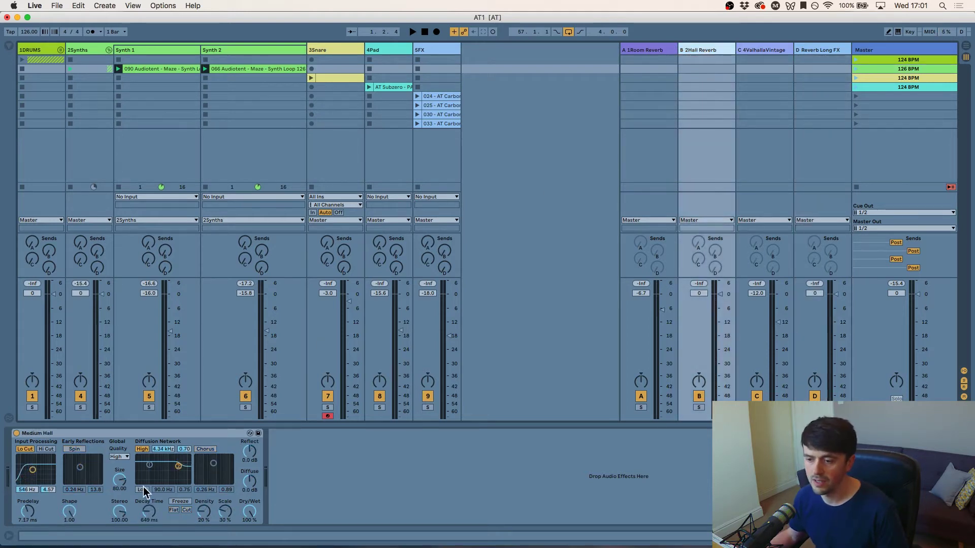
mouse_move(148, 513)
mouse_down()
mouse_move(149, 523)
mouse_move(148, 513)
mouse_up()
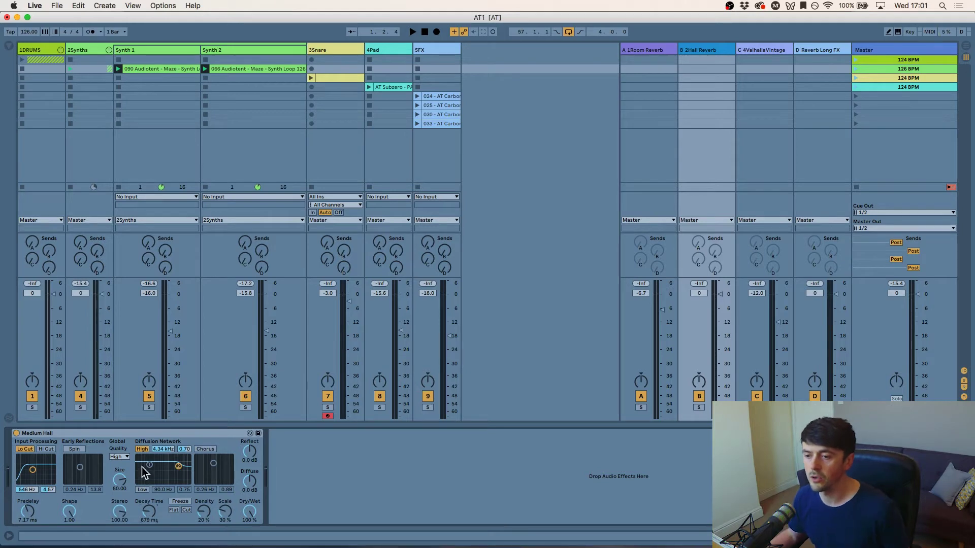
Play the Synth 1 and Synth 2 loops together without reverb
click(151, 51)
click(263, 49)
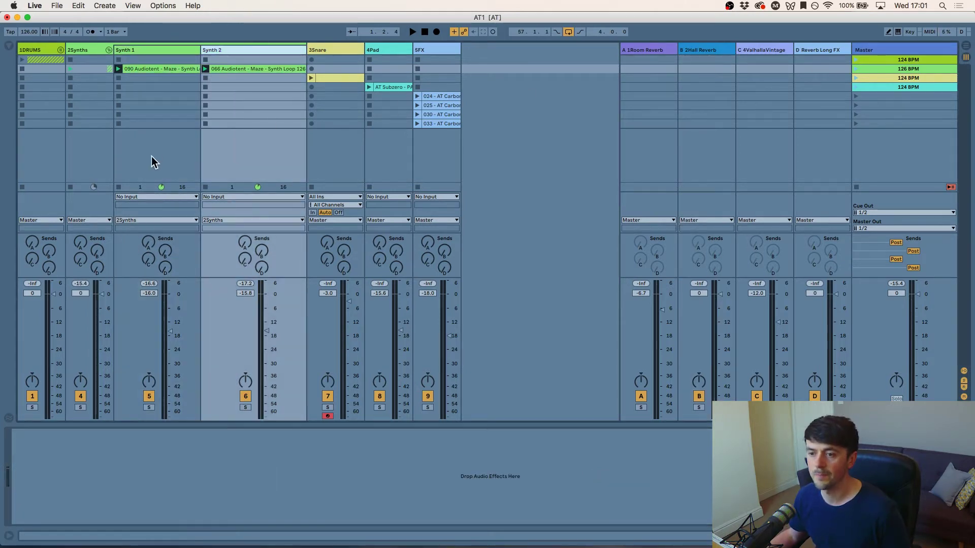
key(space)
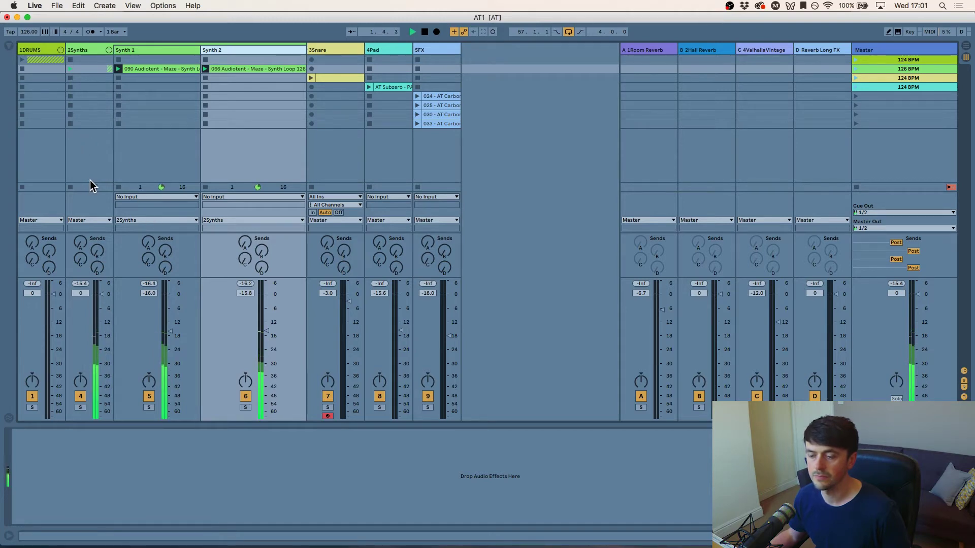
While the synth loops play, turn the 2Synths group's send to 2Hall Reverb fully up and raise that return's volume to 6.0 dB
drag(104, 248, 105, 218)
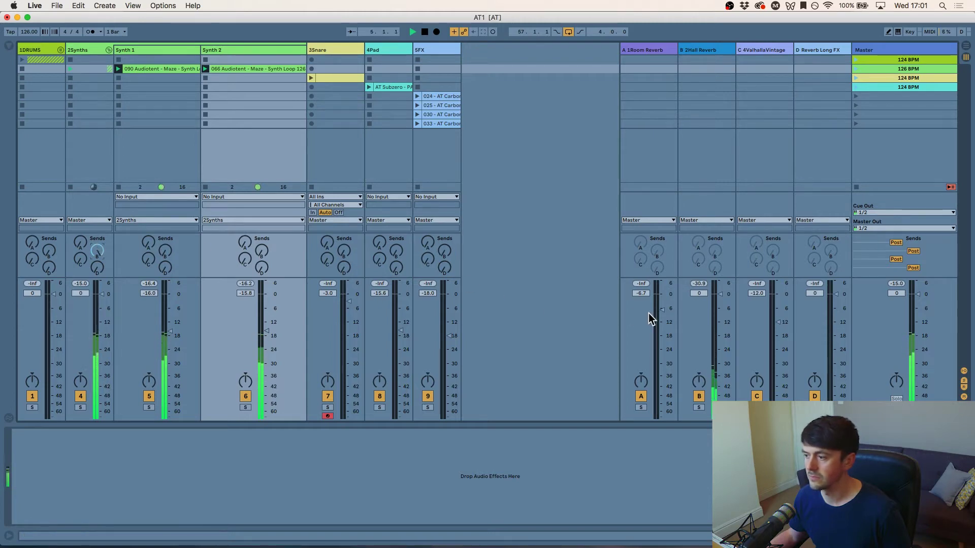
drag(720, 294, 720, 282)
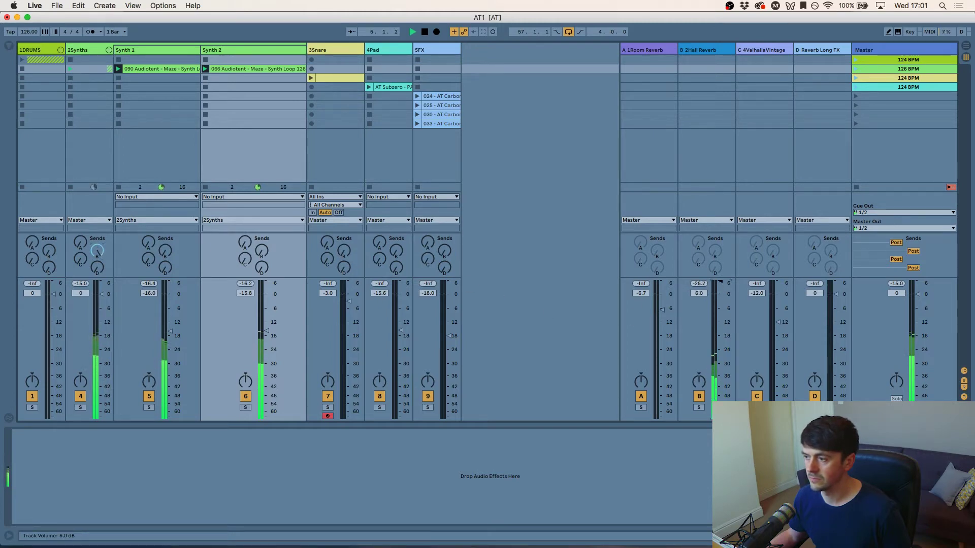
key(space)
Audition the Medium Hall reverb's decay time at 2.41 s during playback and settle on 541 ms
click(705, 49)
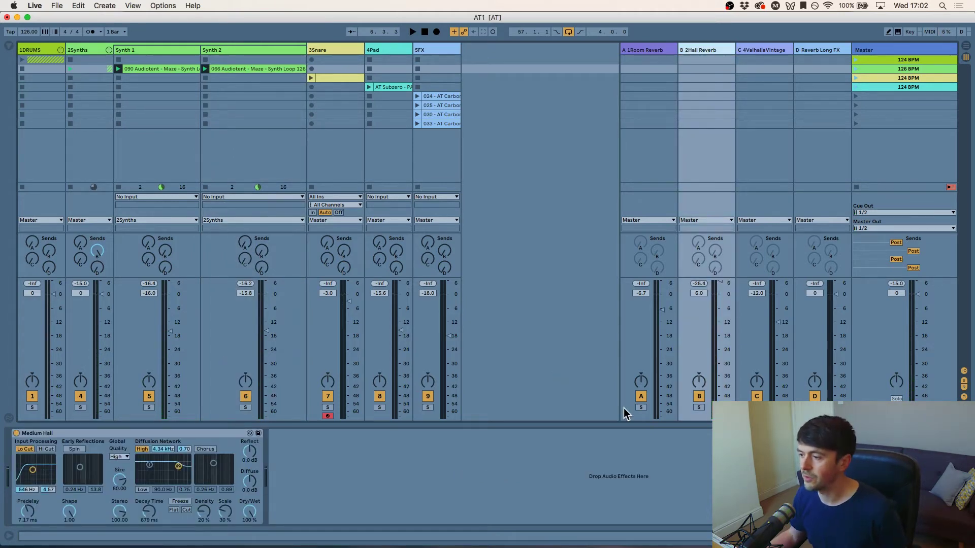
key(space)
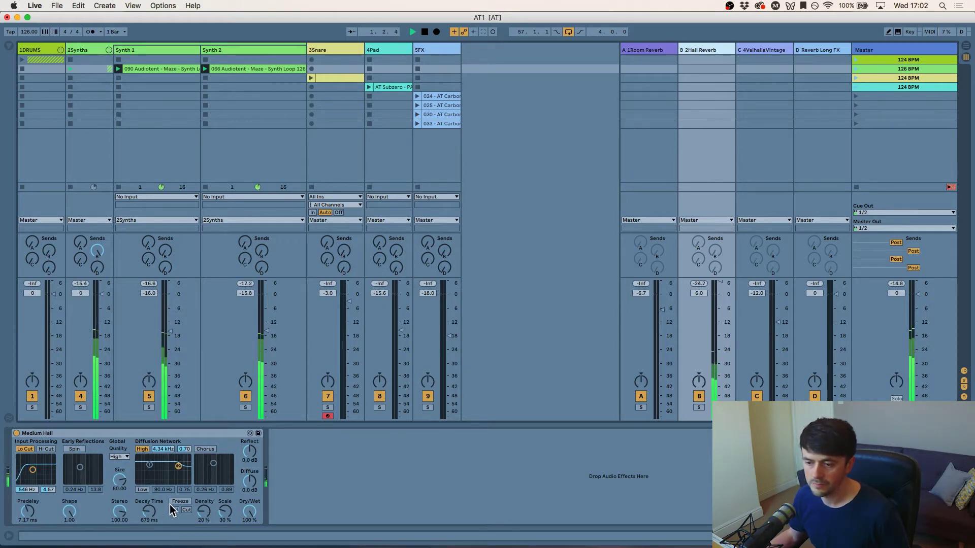
drag(149, 512, 149, 488)
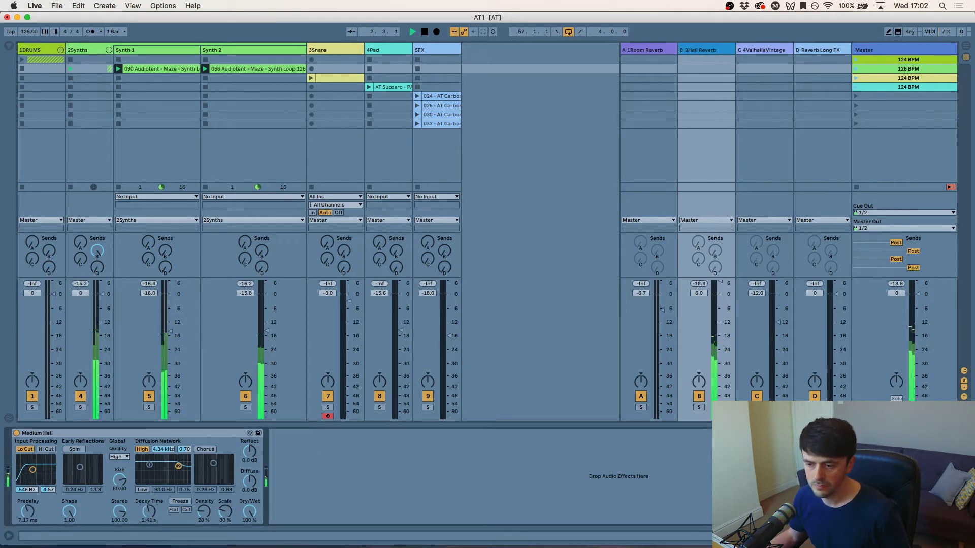
drag(149, 512, 149, 528)
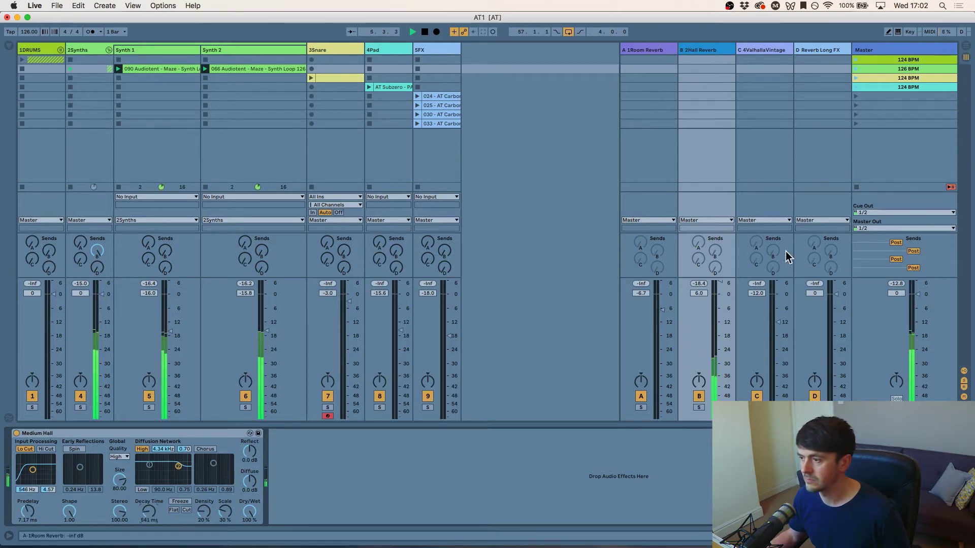
Lower 2Hall Reverb's volume to -4.5 dB and toggle the return off and on to compare before stopping playback
drag(717, 284, 717, 308)
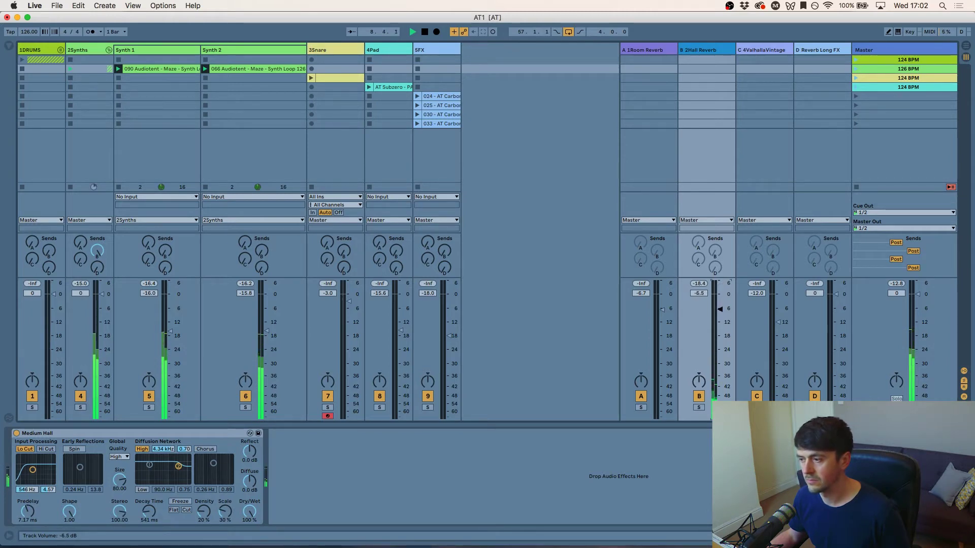
click(699, 396)
click(699, 396)
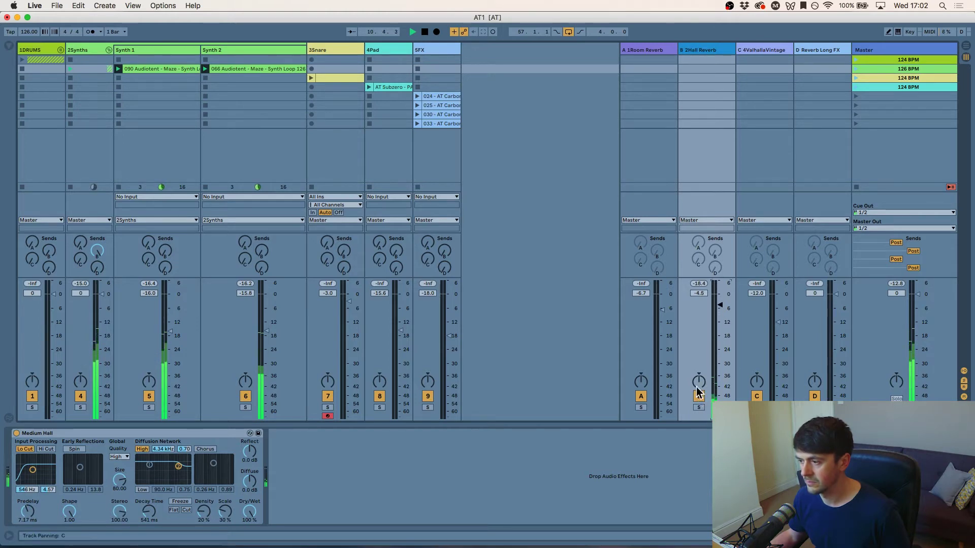
key(space)
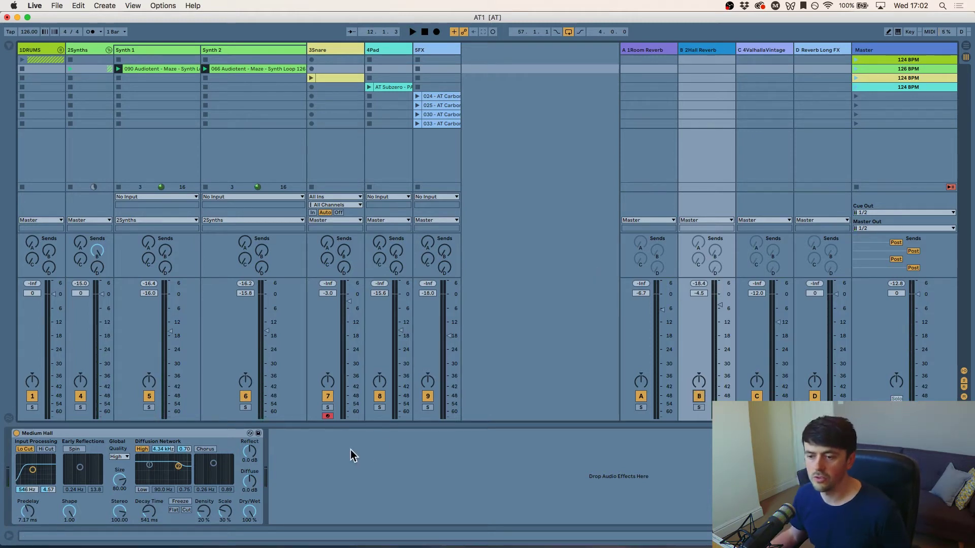
Open the ValhallaVintageVerb window on the 3Snare track and move it clear of the tracks
click(328, 467)
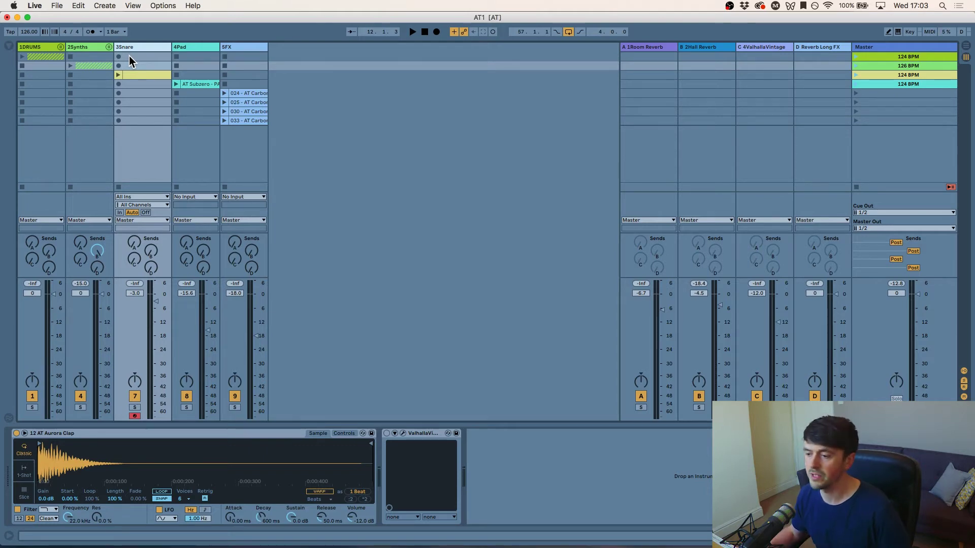
click(402, 433)
drag(327, 61, 404, 88)
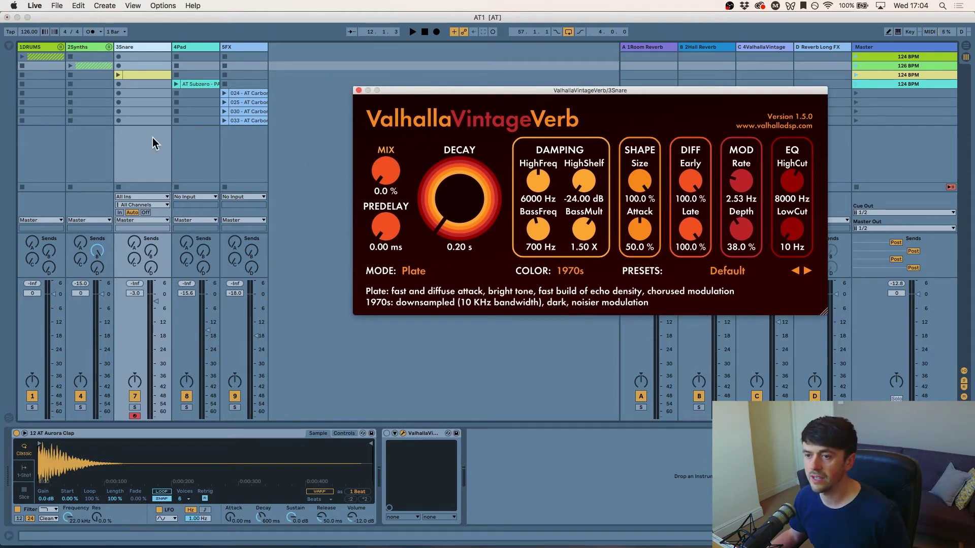
Play the snare scene dry and switch on ValhallaVintageVerb on the 3Snare track
click(150, 93)
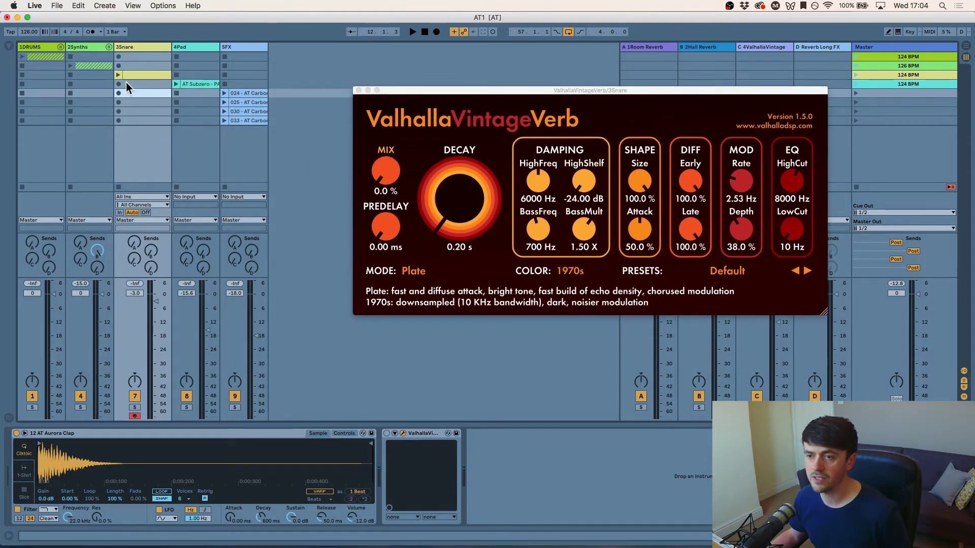
click(853, 76)
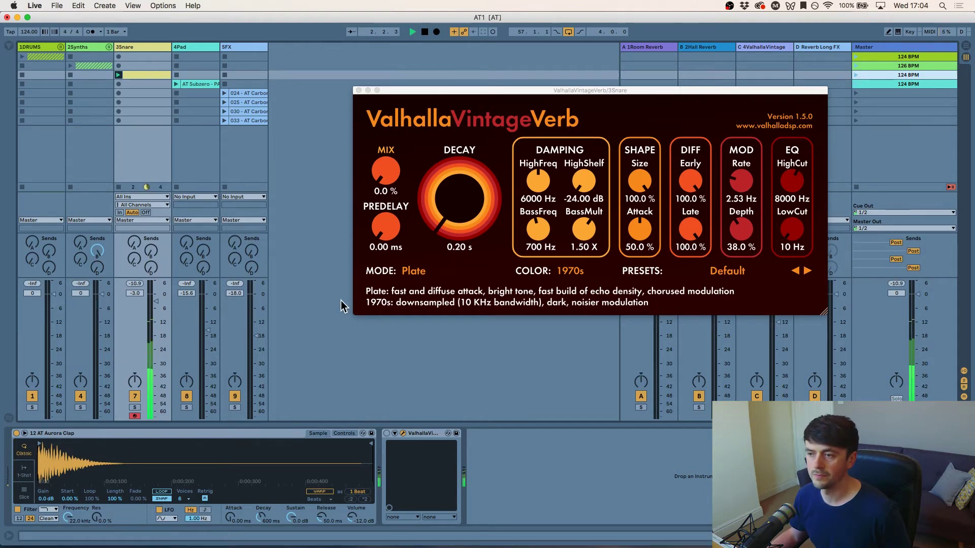
click(390, 444)
key(space)
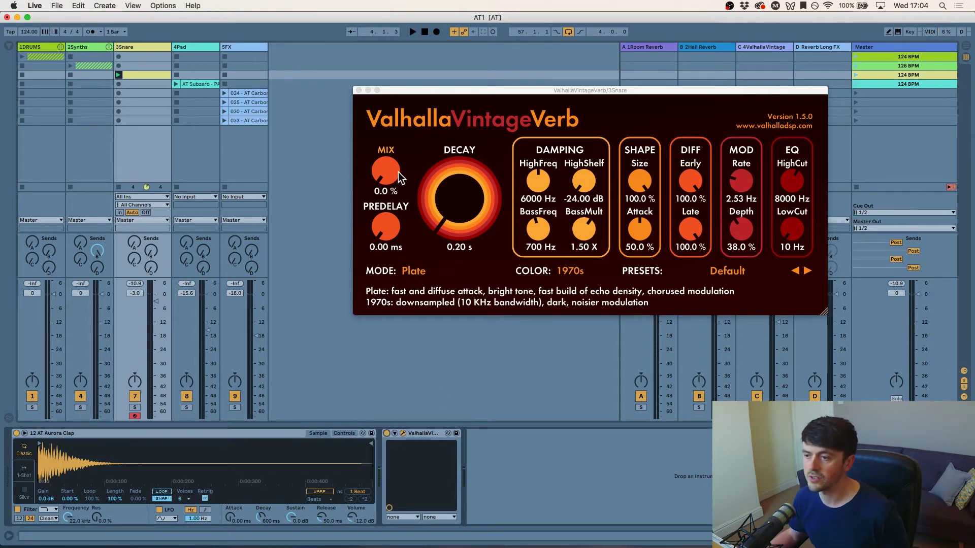
Keep the snare reverb in Plate mode and, during playback, set its mix to 18.8% and predelay to 8.39 ms
click(415, 272)
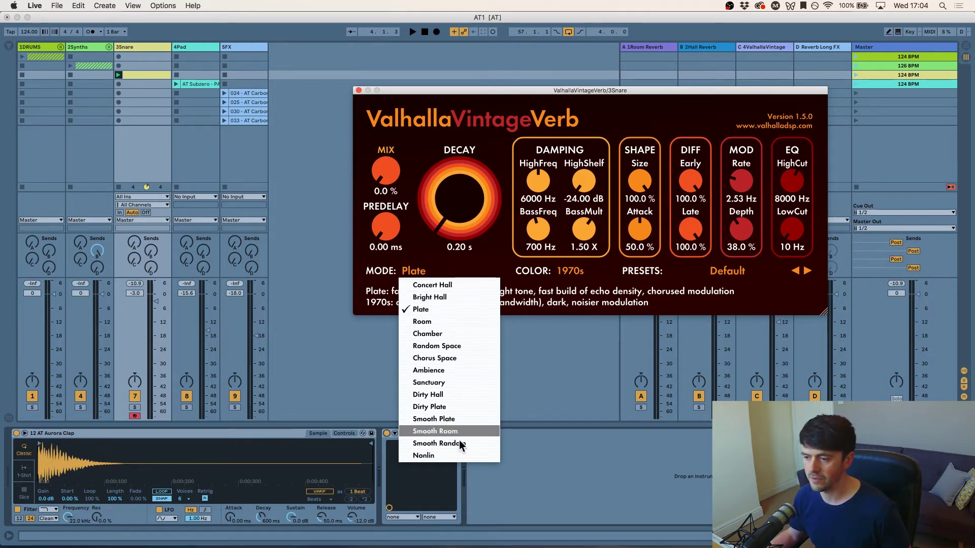
click(425, 256)
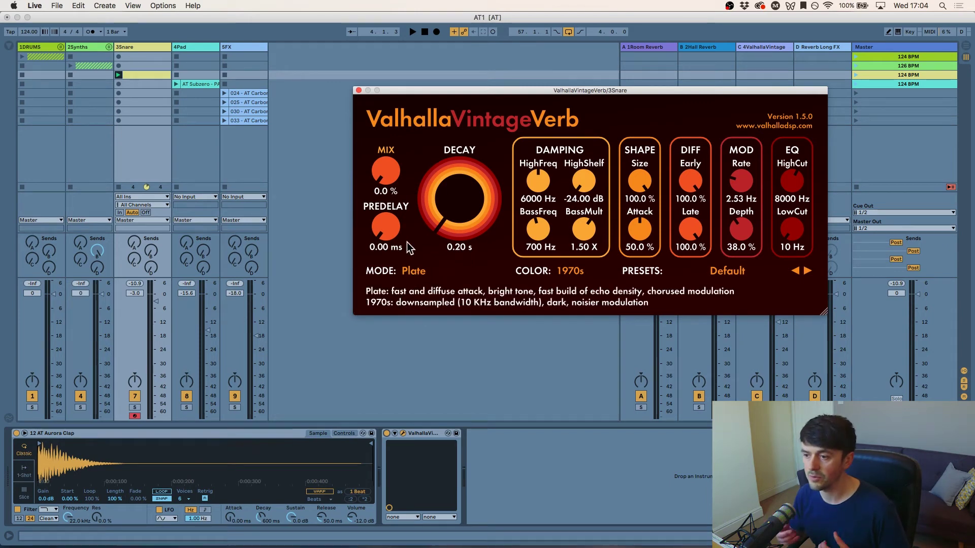
key(space)
drag(382, 169, 381, 149)
drag(387, 226, 387, 206)
Audition Bright Hall, Concert Hall, Room, Chamber, Random Space and Dirty Plate modes on the snare, trying Dirty Plate with a 0.61 s decay
click(413, 269)
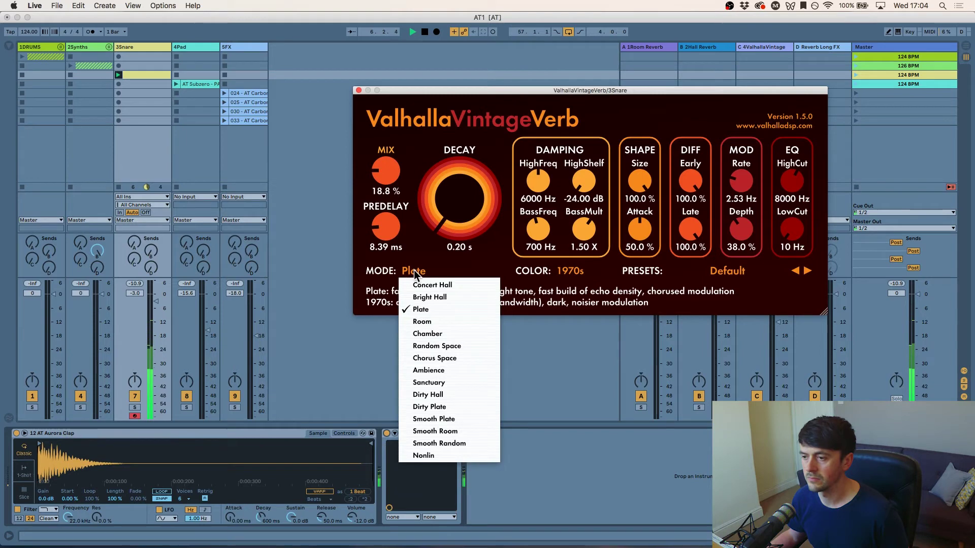
click(422, 298)
click(421, 273)
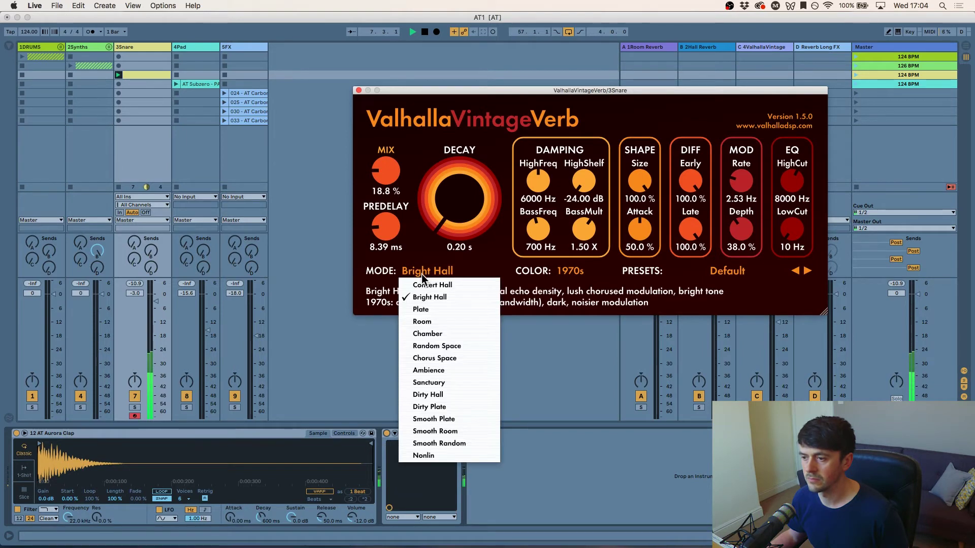
click(422, 283)
click(422, 272)
click(428, 321)
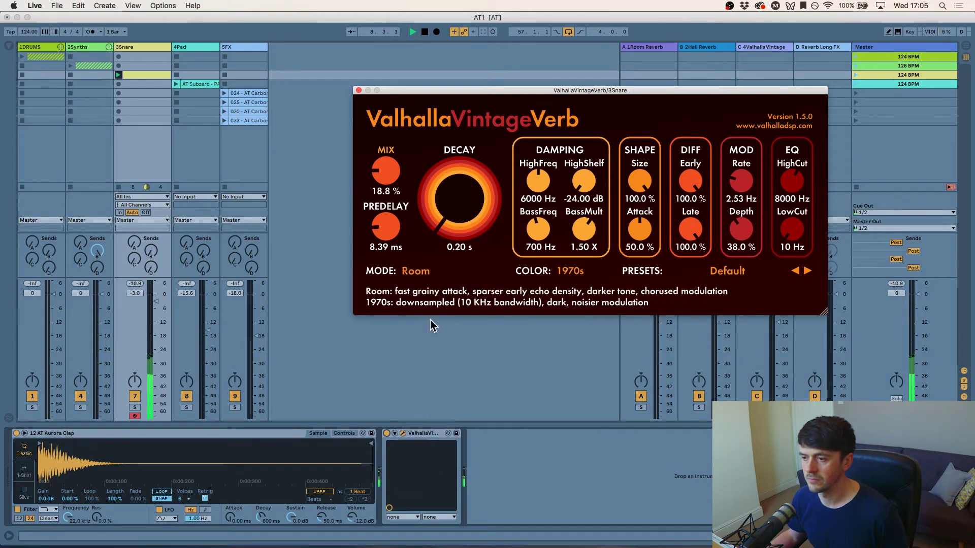
click(427, 275)
click(437, 337)
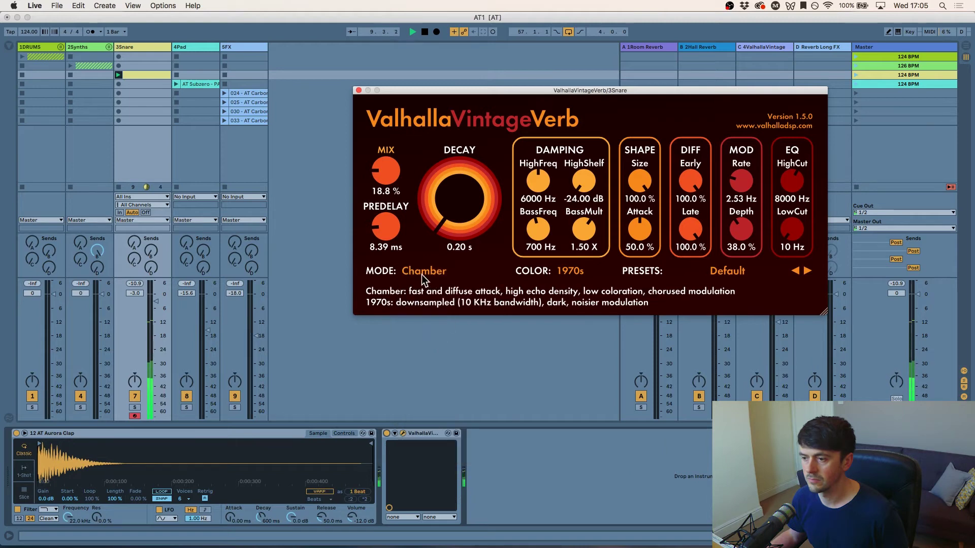
click(422, 273)
click(440, 345)
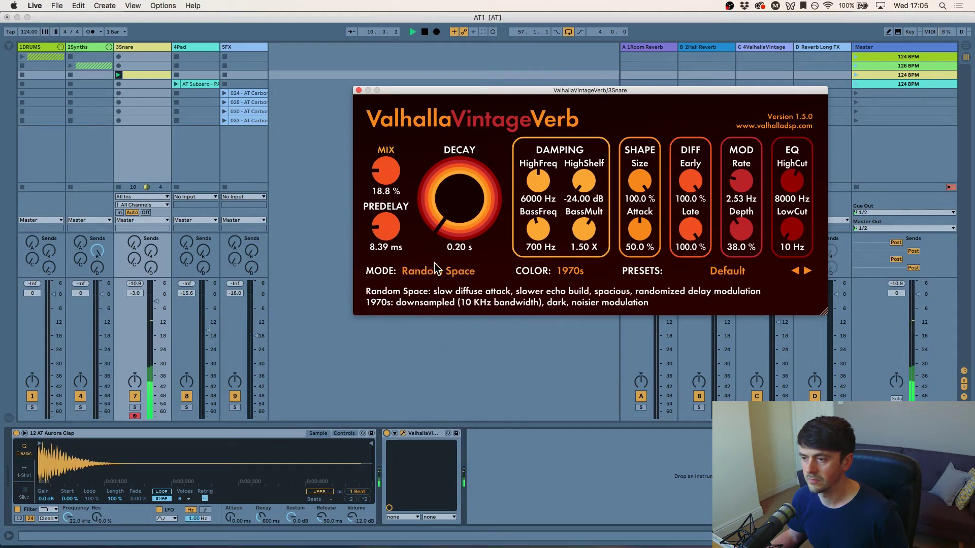
click(437, 269)
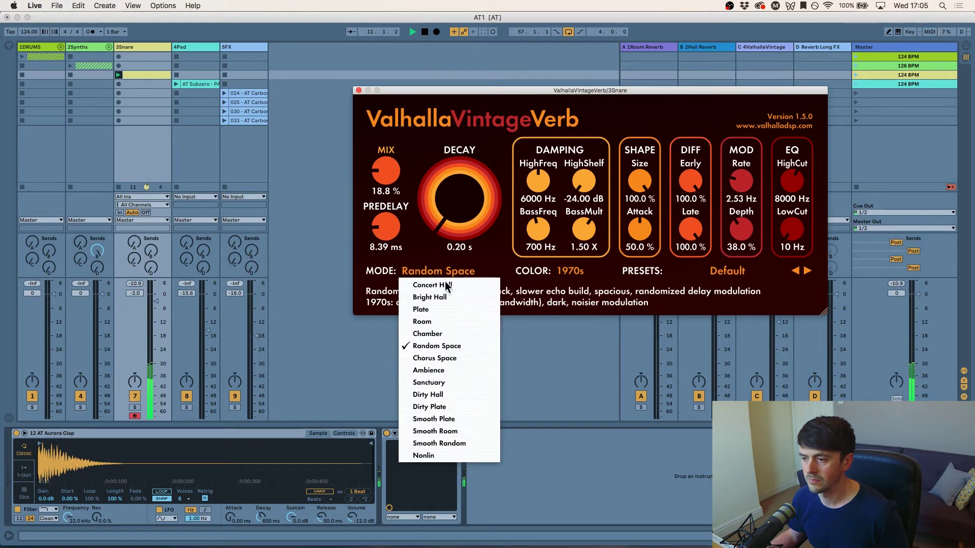
click(446, 403)
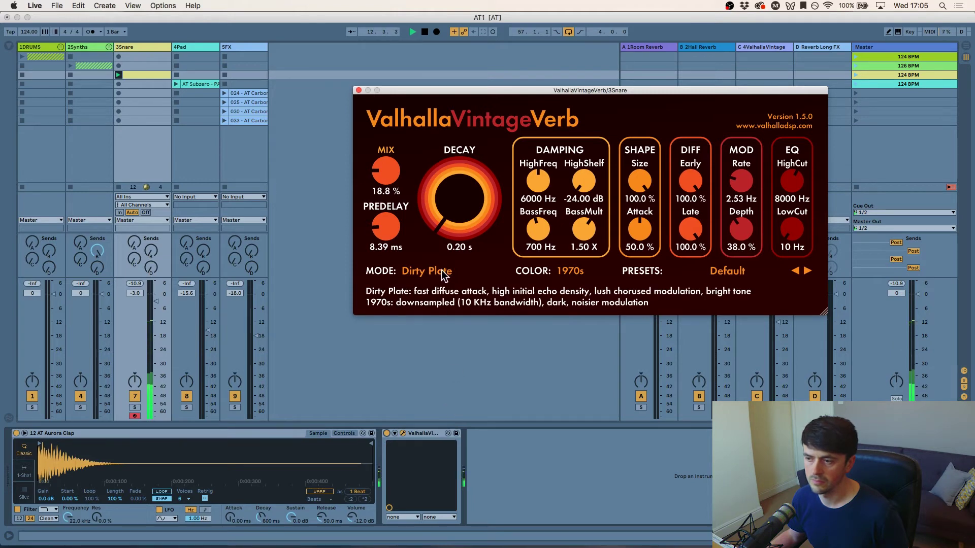
drag(462, 200, 455, 178)
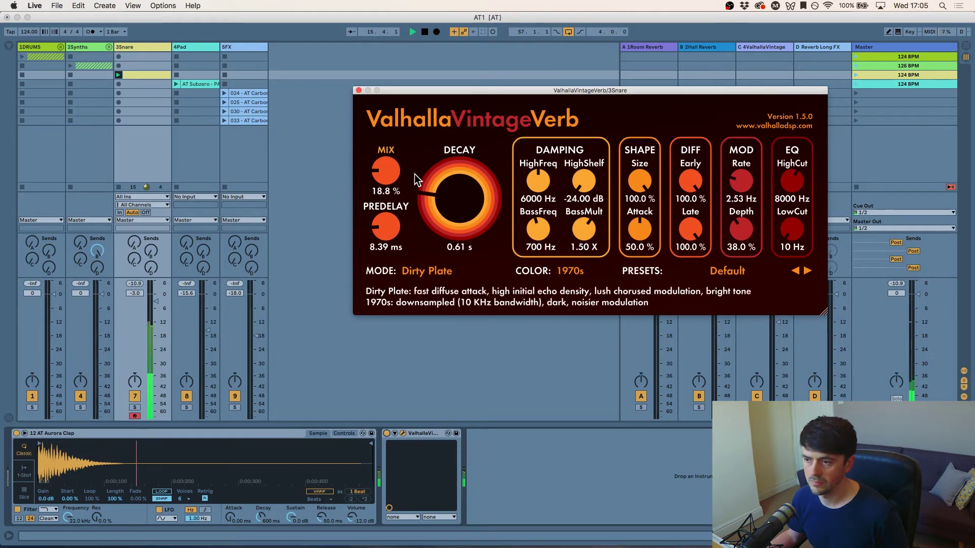
Return the snare reverb to Plate mode with a decay of 0.20 s
click(422, 270)
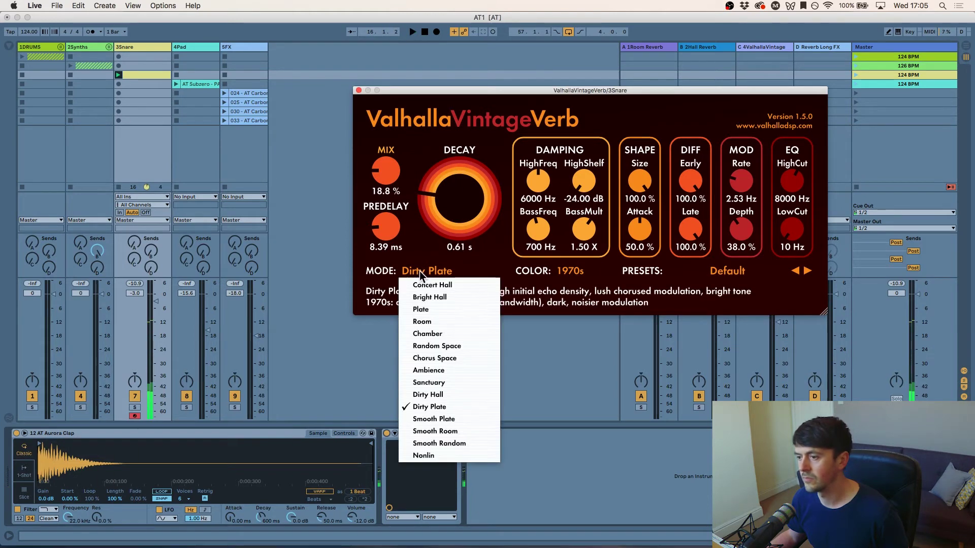
click(443, 310)
drag(470, 209, 446, 196)
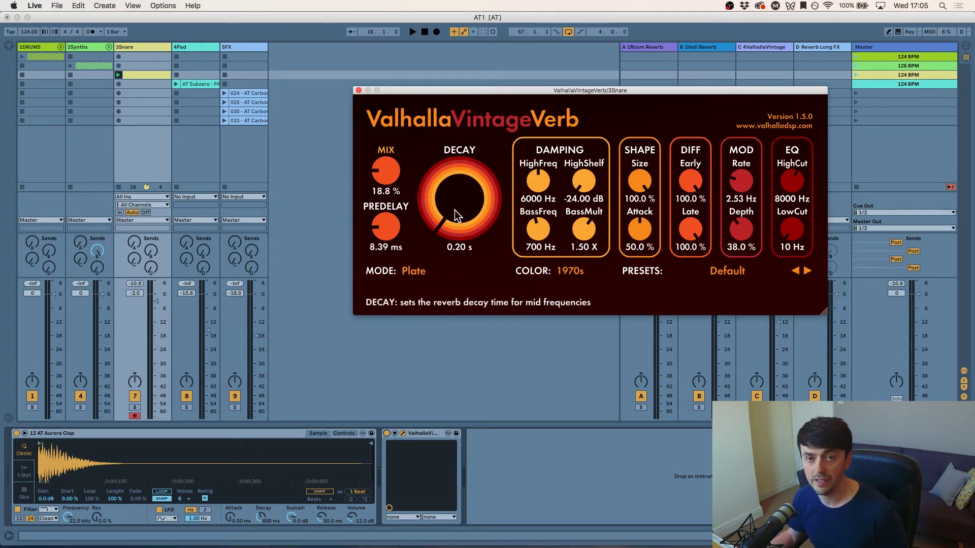
During playback, raise the snare plate reverb's decay to 1.00 s and fine-tune its mix and decay
key(space)
drag(456, 202, 467, 179)
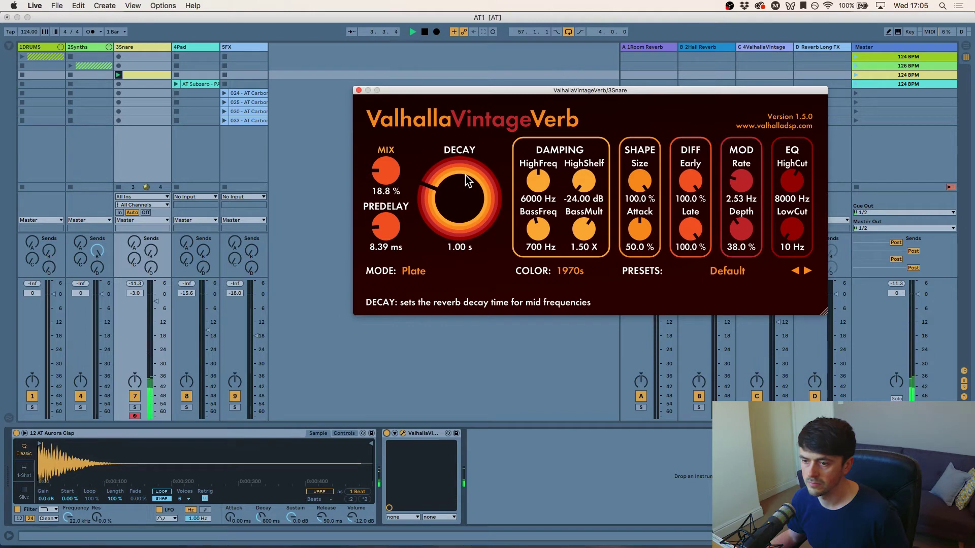
drag(386, 172, 385, 168)
drag(443, 191, 443, 194)
key(space)
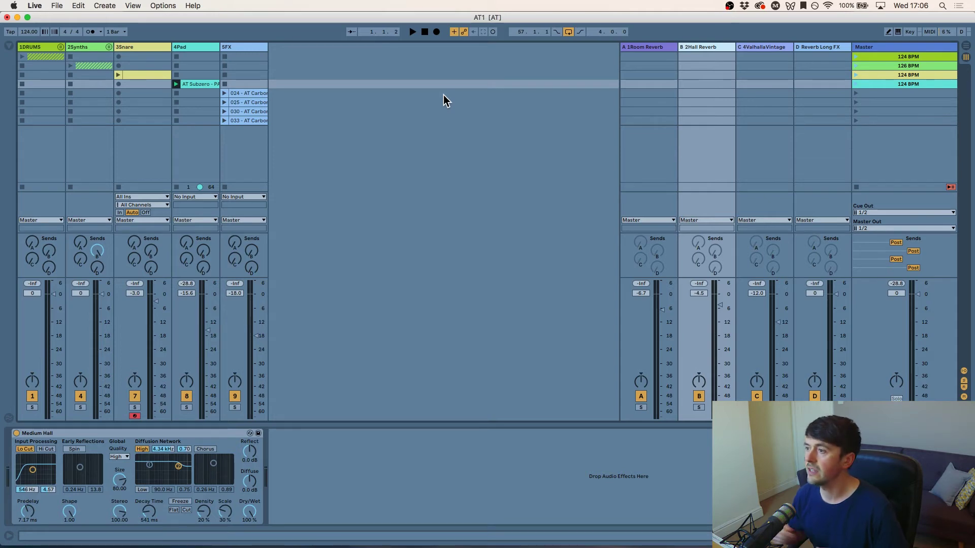
Play the 4Pad track's clip without any reverb and stop playback
click(753, 47)
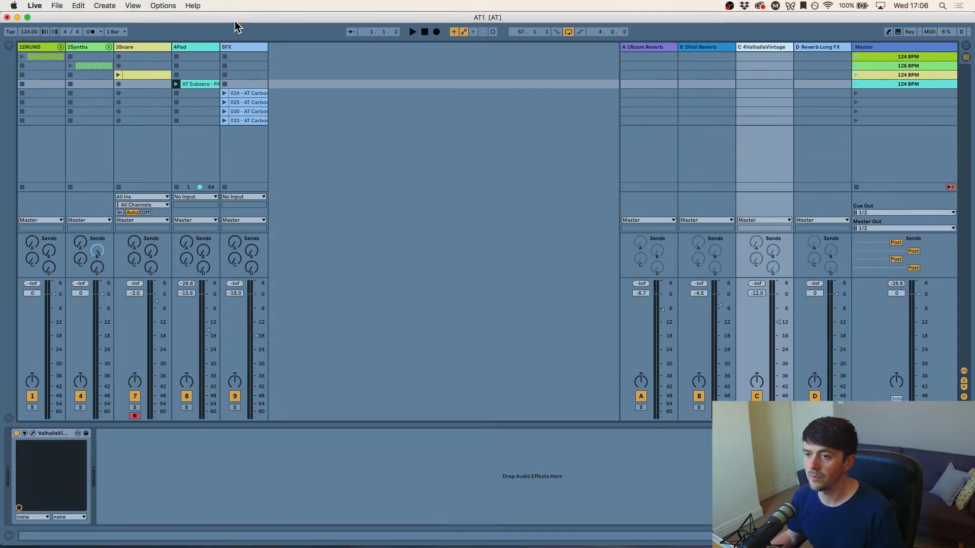
click(205, 72)
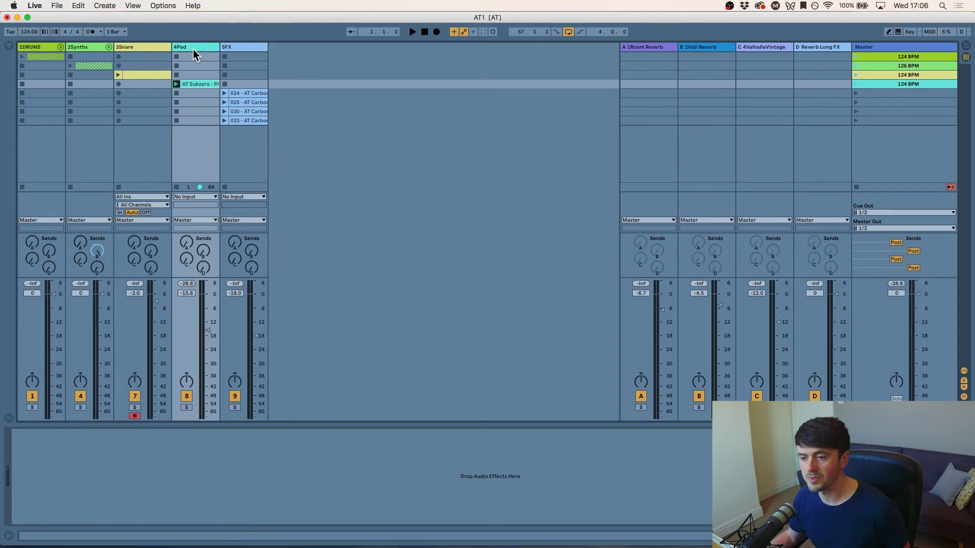
click(177, 84)
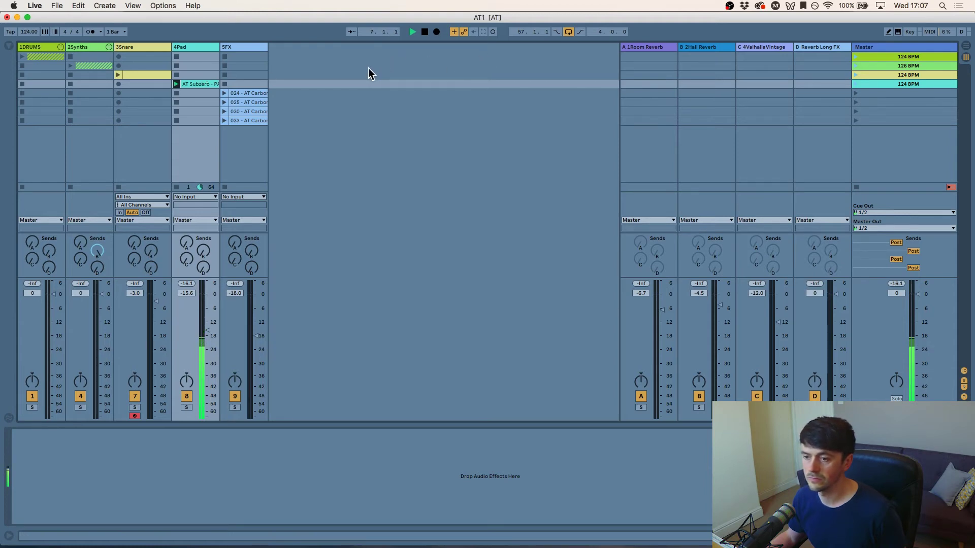
key(space)
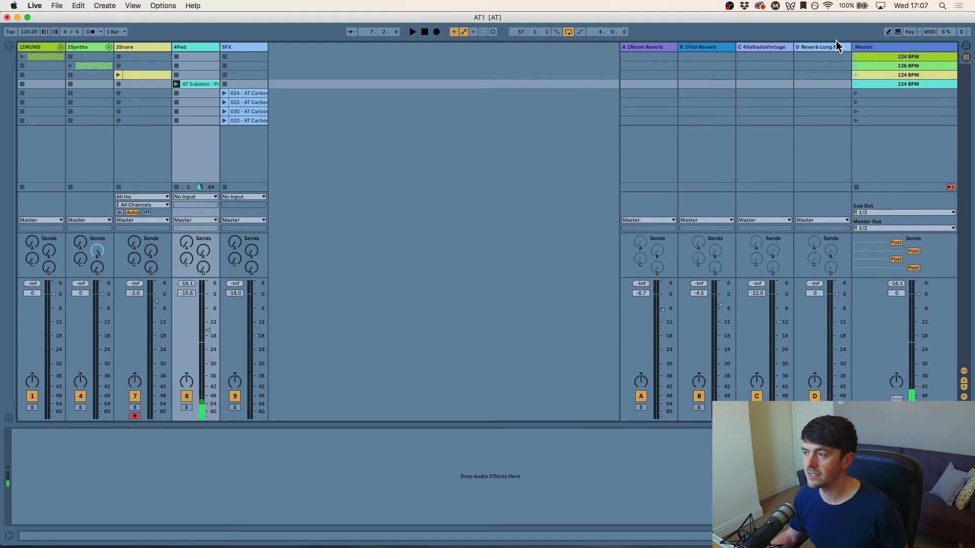
Open ValhallaVintageVerb on the 4ValhallaVintage return and look through its reverb modes, leaving it on Plate
click(755, 46)
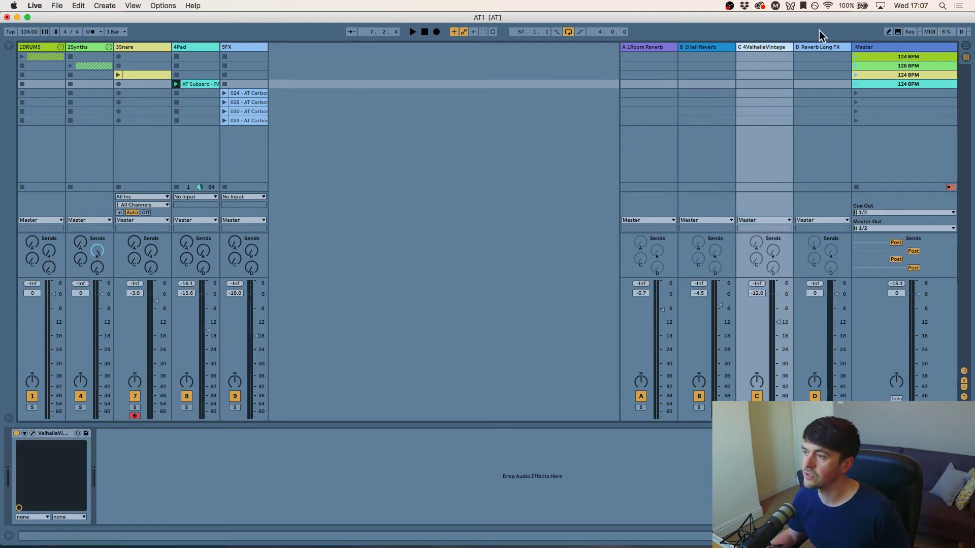
click(32, 434)
drag(288, 71, 429, 87)
click(347, 268)
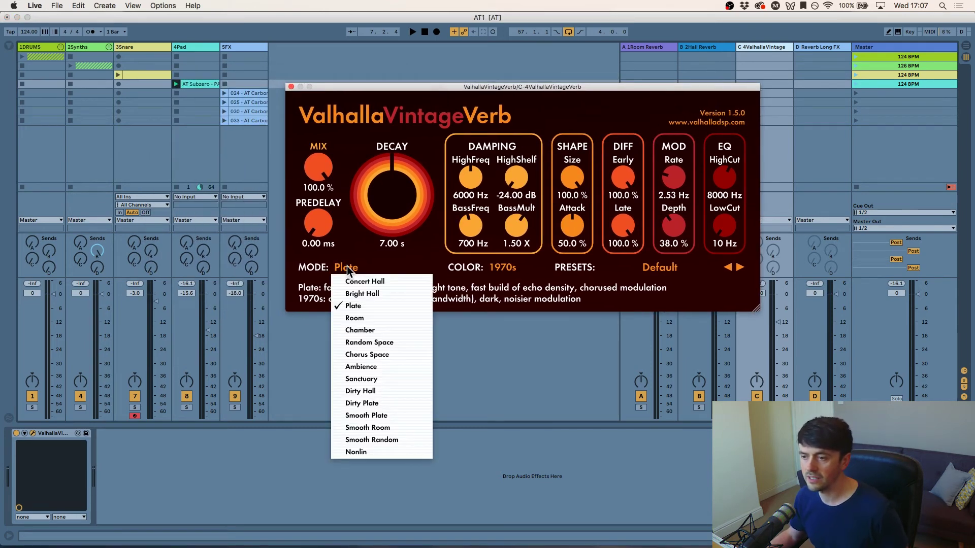
click(347, 269)
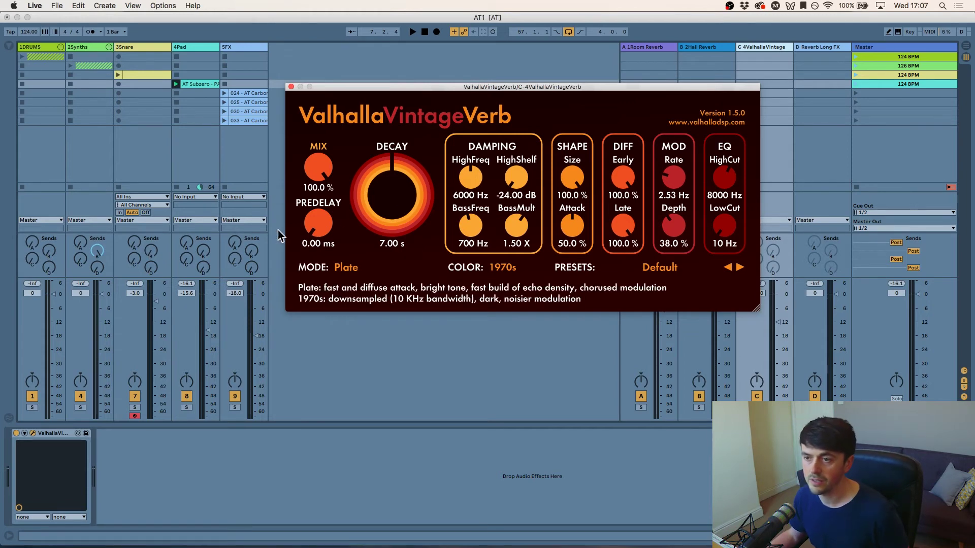
While the 4Pad clip plays, raise its send to the 4ValhallaVintage return and set that return's level to -10.0 dB, stopping playback when done
key(space)
drag(184, 263, 185, 241)
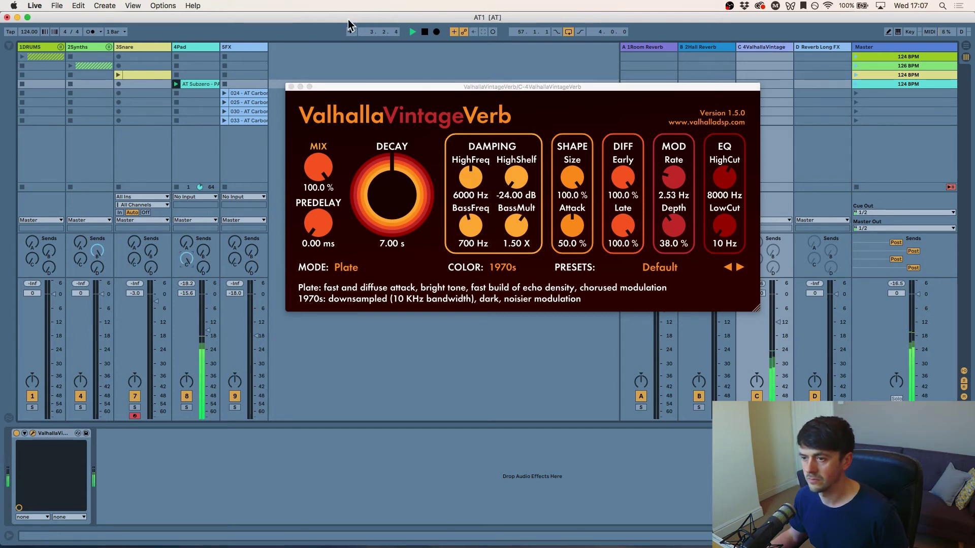
click(290, 87)
drag(778, 319, 778, 317)
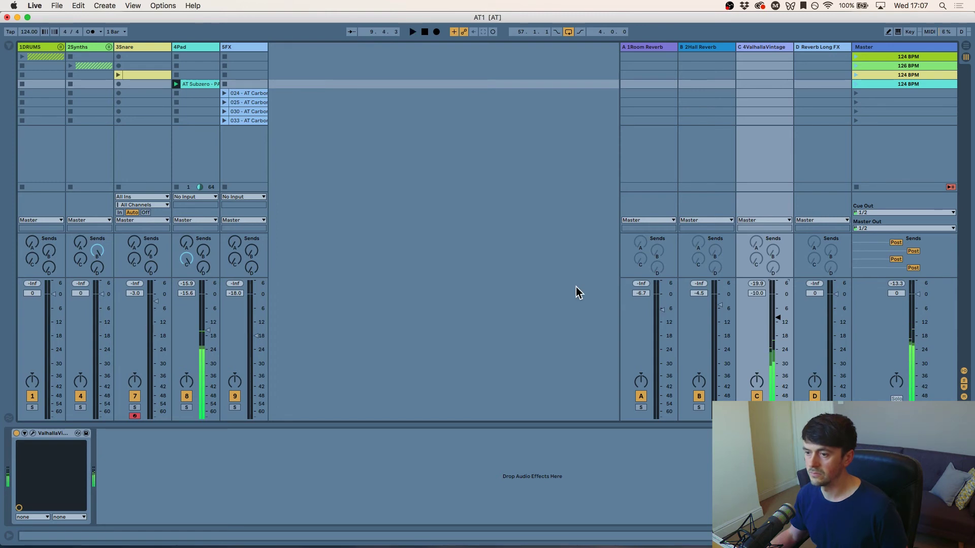
key(space)
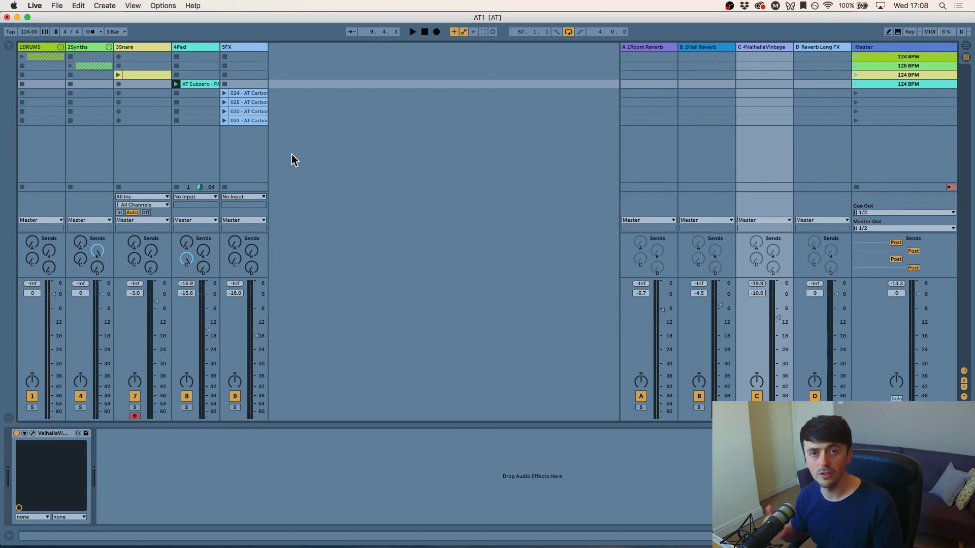
Show the Reverb device on the Reverb Long FX return and briefly try the 5FX track's send to it
key(Right)
click(350, 93)
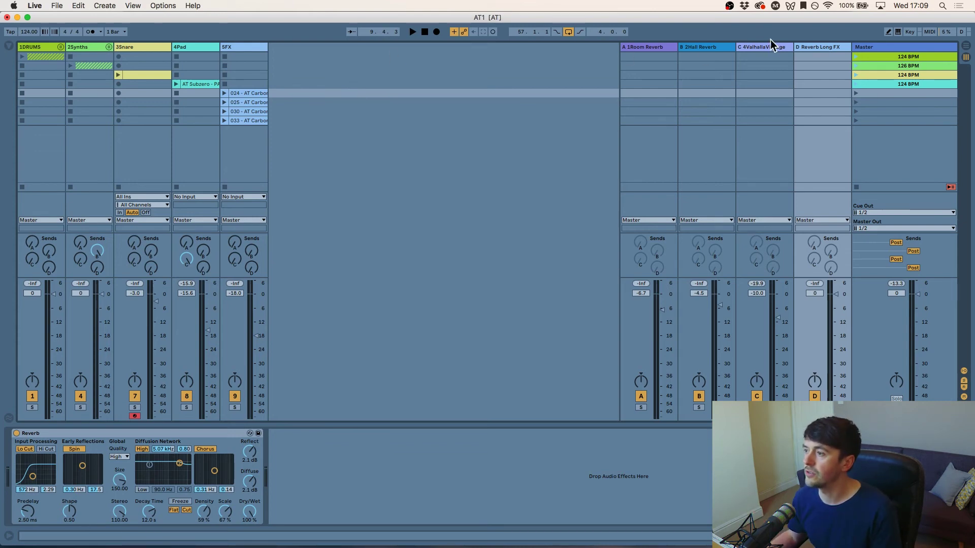
click(811, 48)
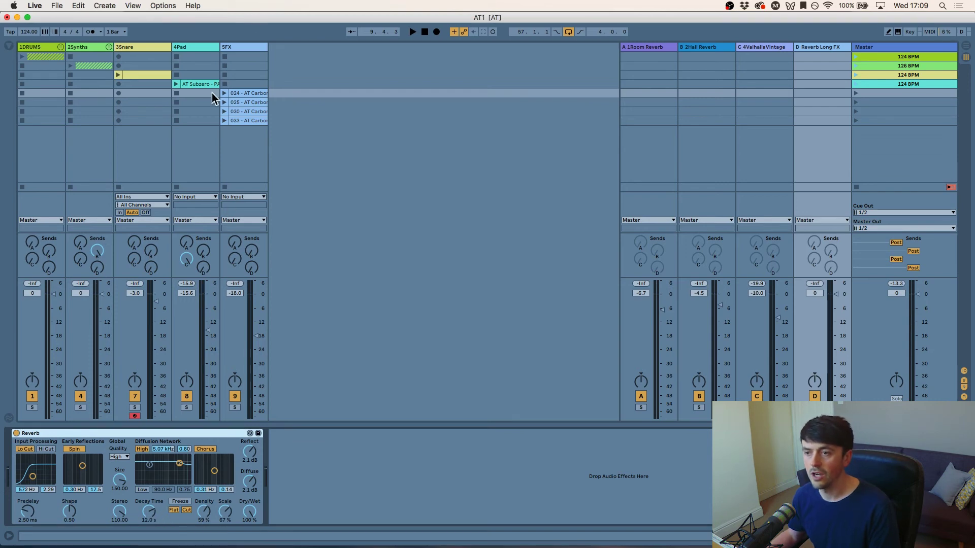
click(251, 268)
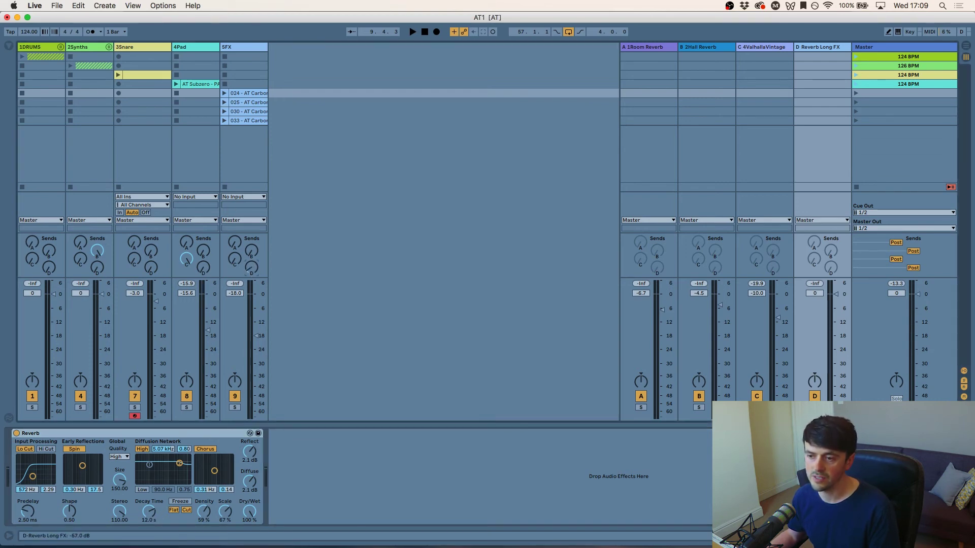
Play the 5FX track's clips 024, 025, 030 and 033 one after another without reverb
click(236, 91)
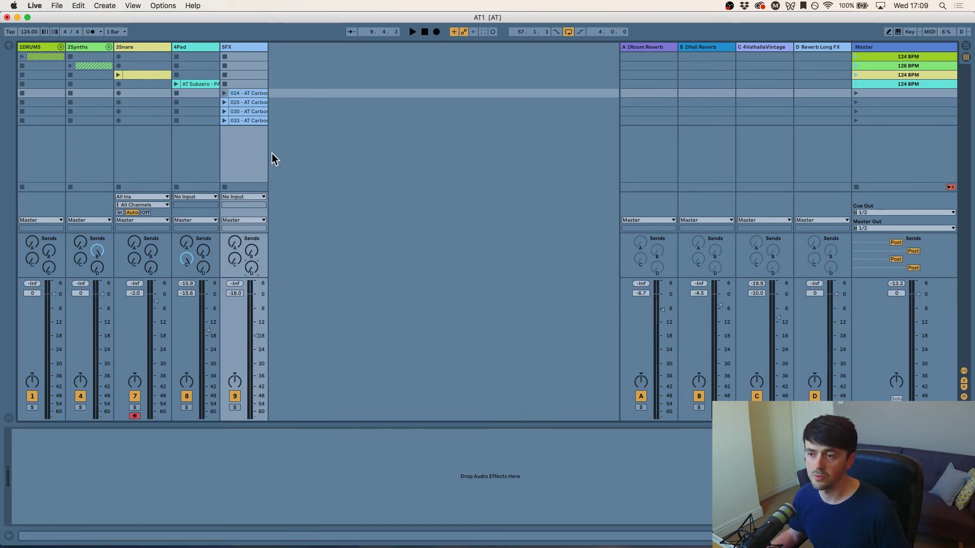
click(225, 93)
click(225, 102)
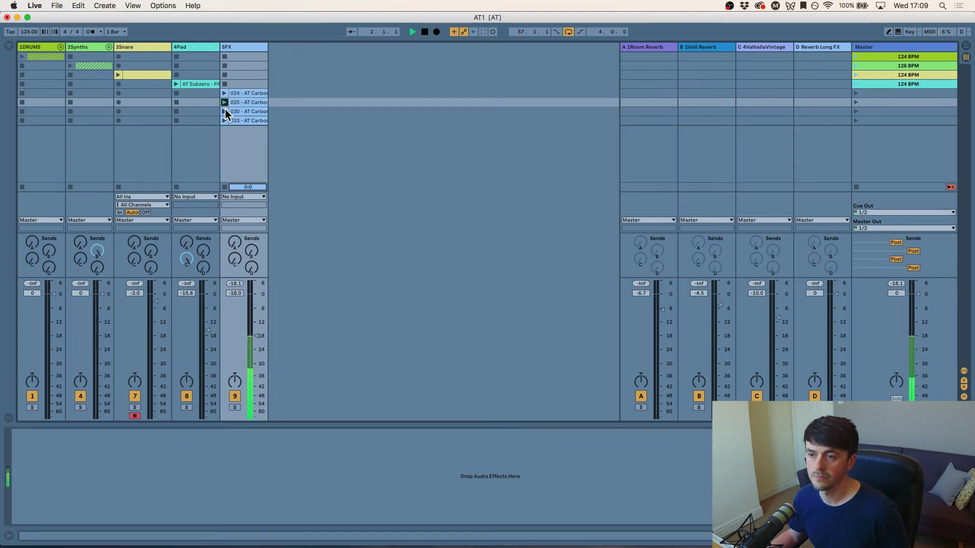
click(225, 112)
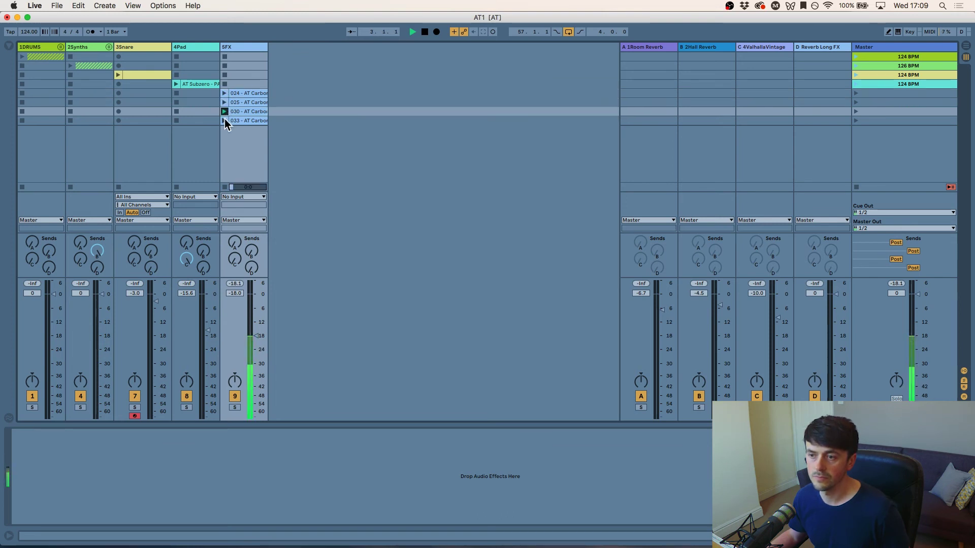
click(225, 120)
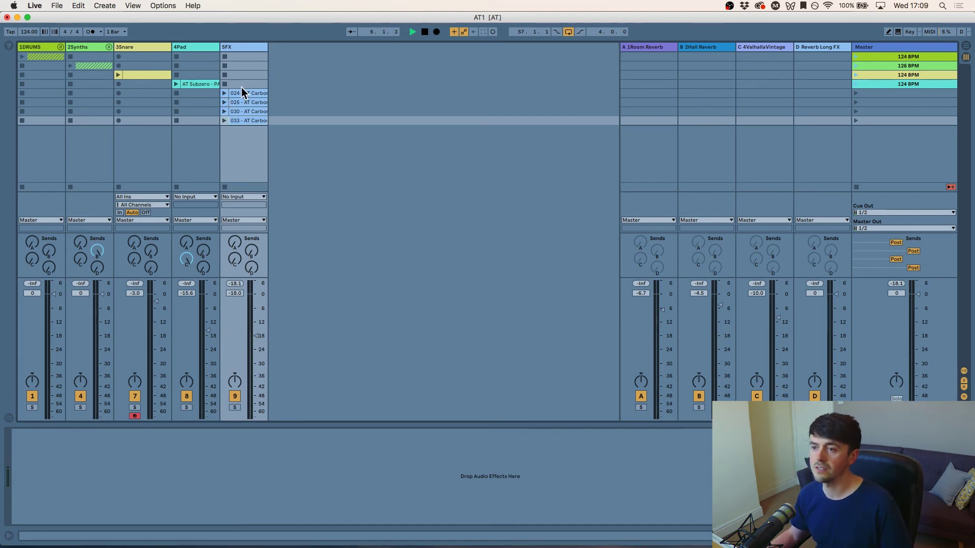
Raise the 5FX track's send to the Reverb Long FX return and audition its four clips in turn with the reverb
click(241, 87)
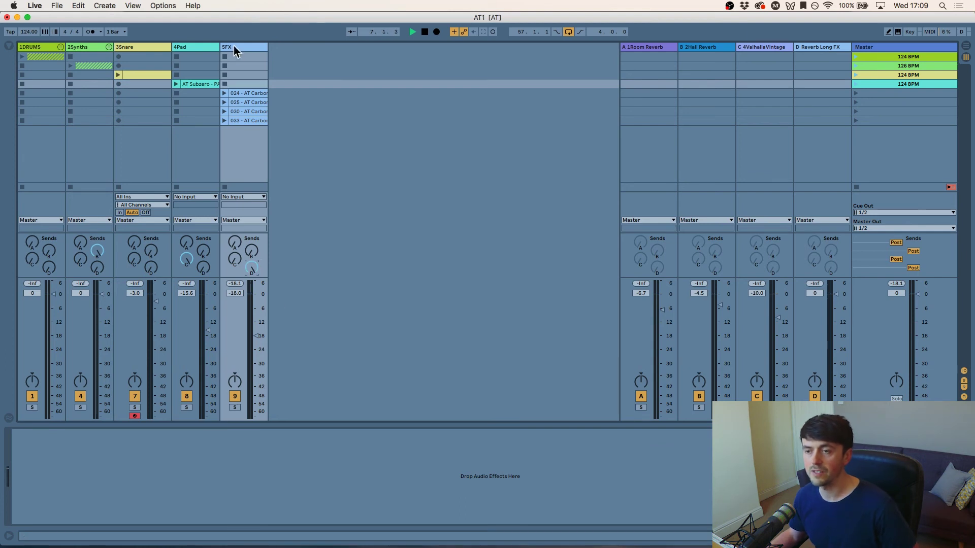
click(253, 93)
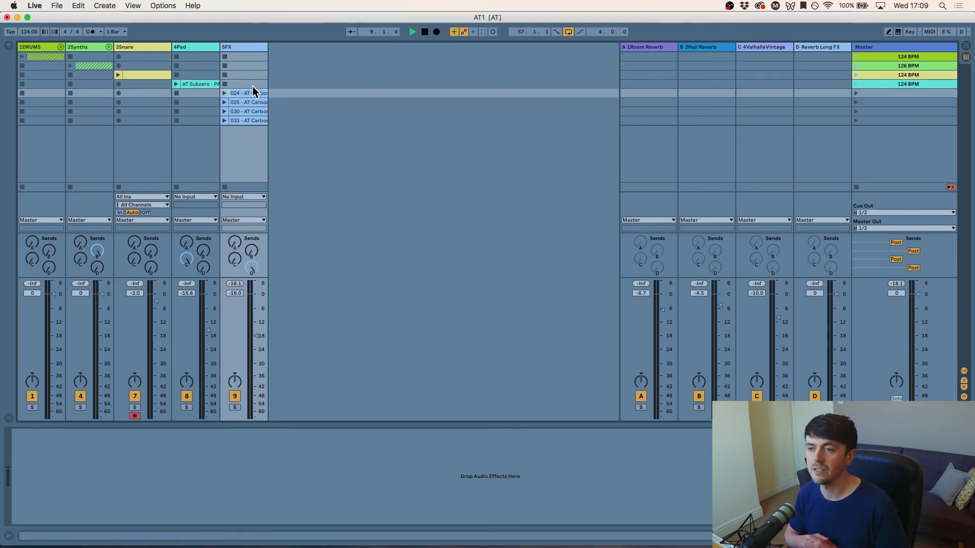
click(225, 93)
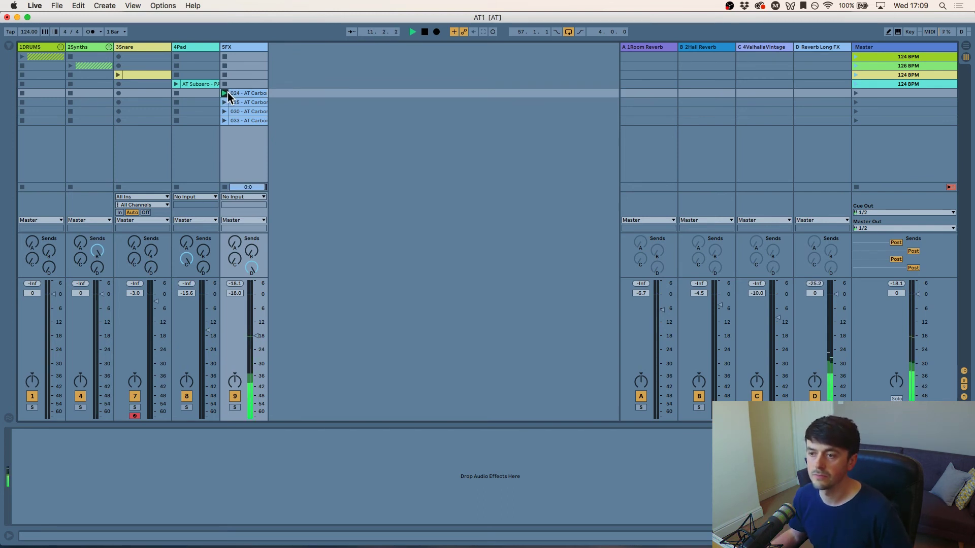
click(232, 103)
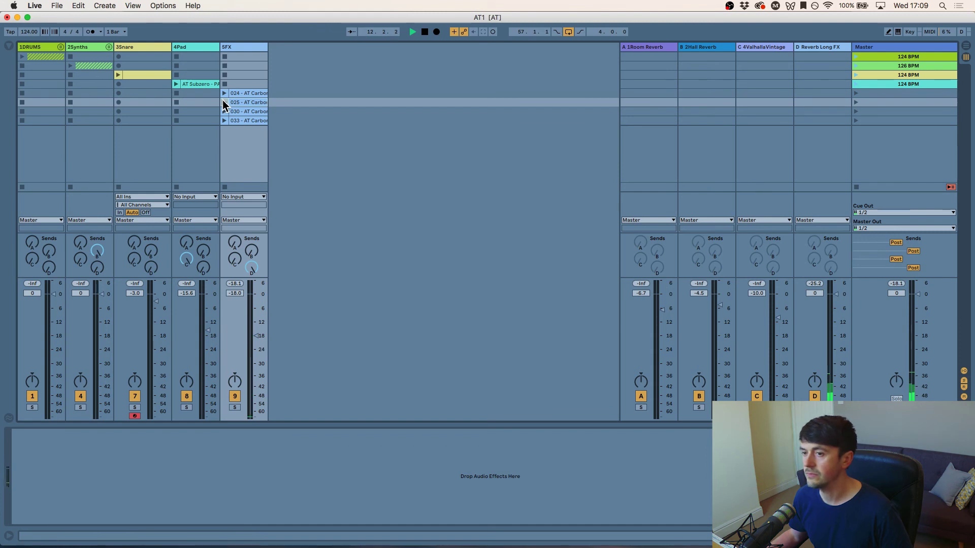
click(224, 102)
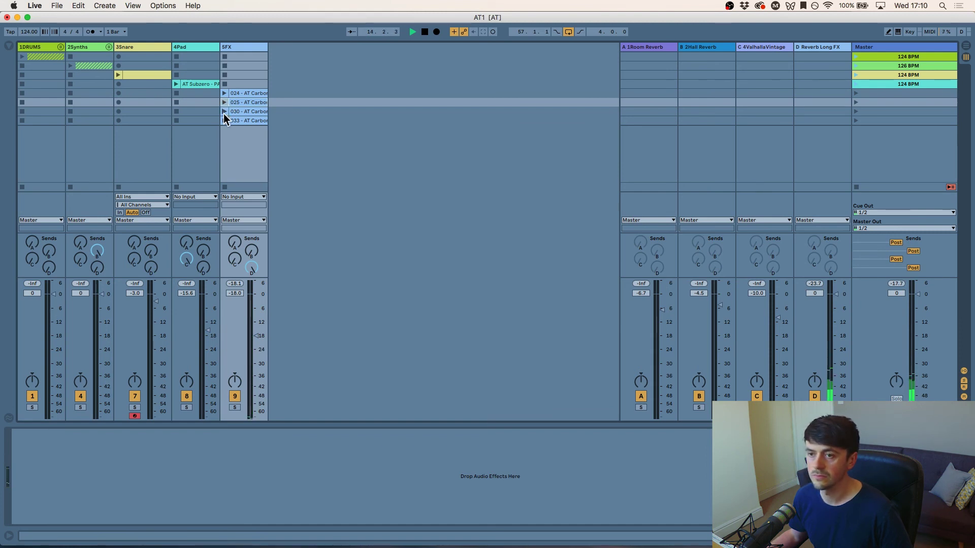
click(224, 112)
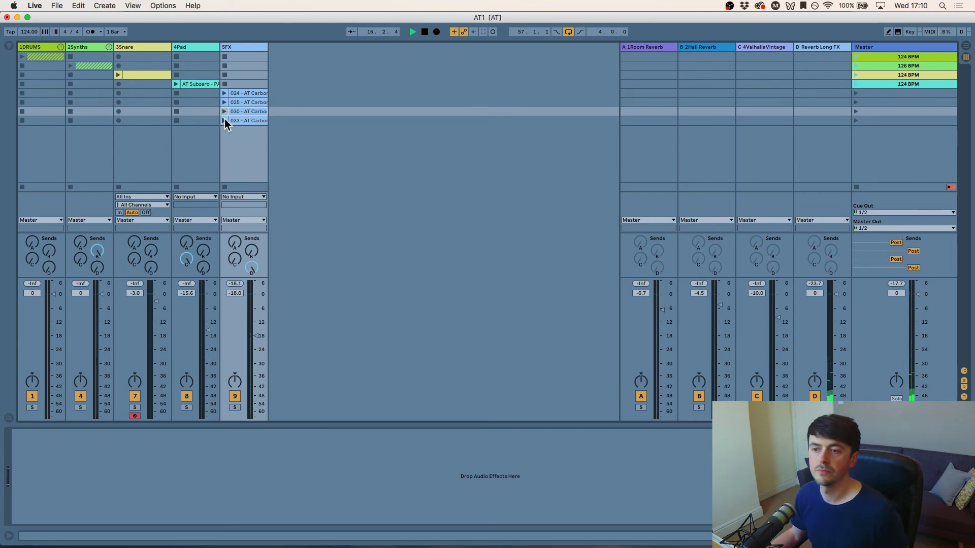
click(224, 120)
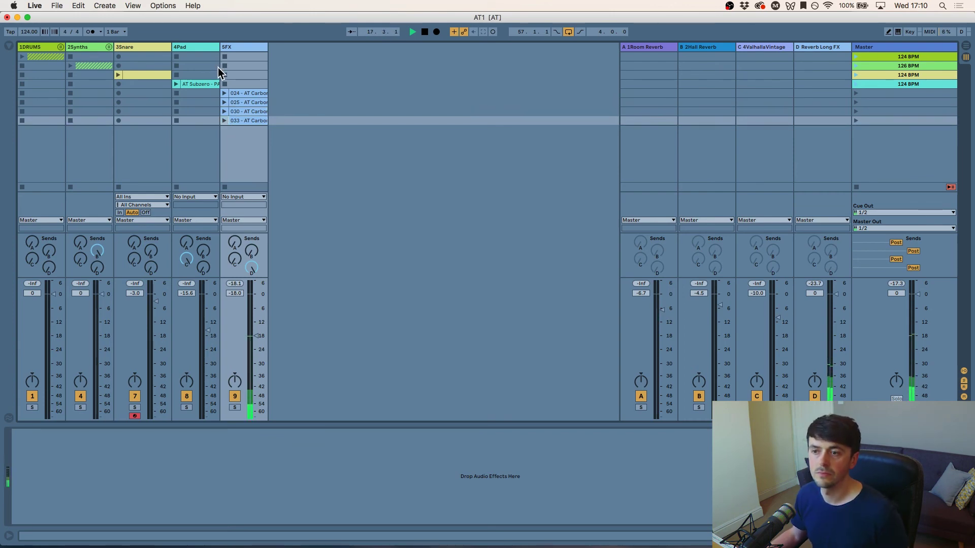
Launch the drums clip, play the four reverb-treated 5FX clips over it, and stop playback
click(24, 57)
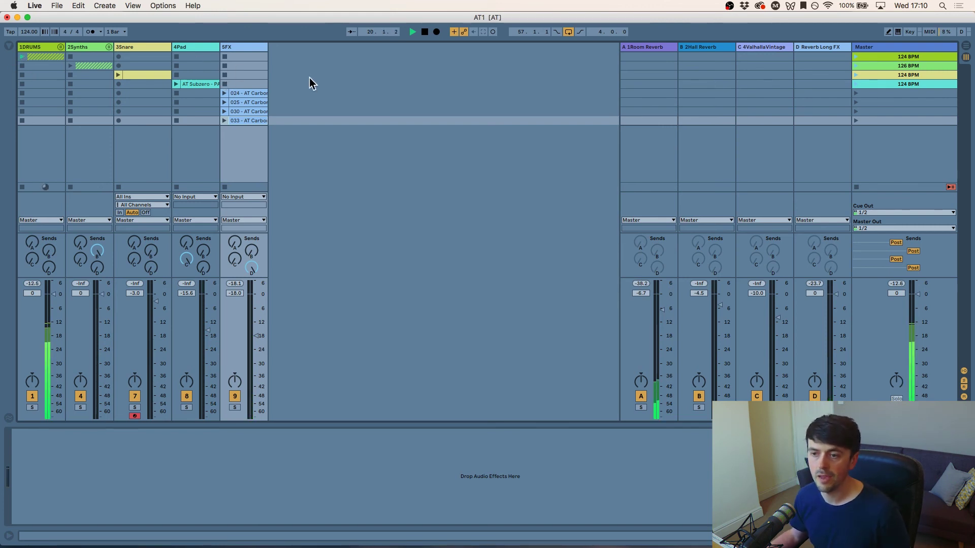
click(224, 102)
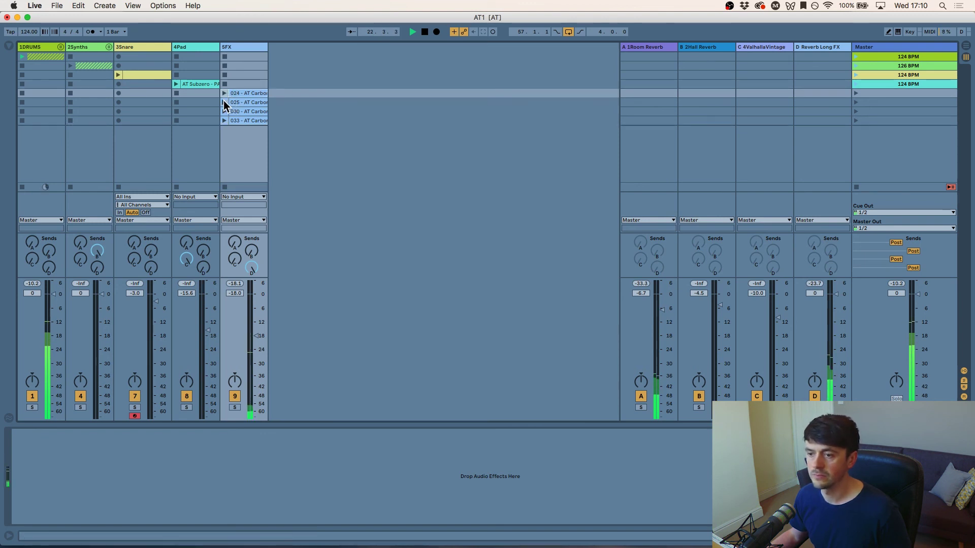
click(224, 103)
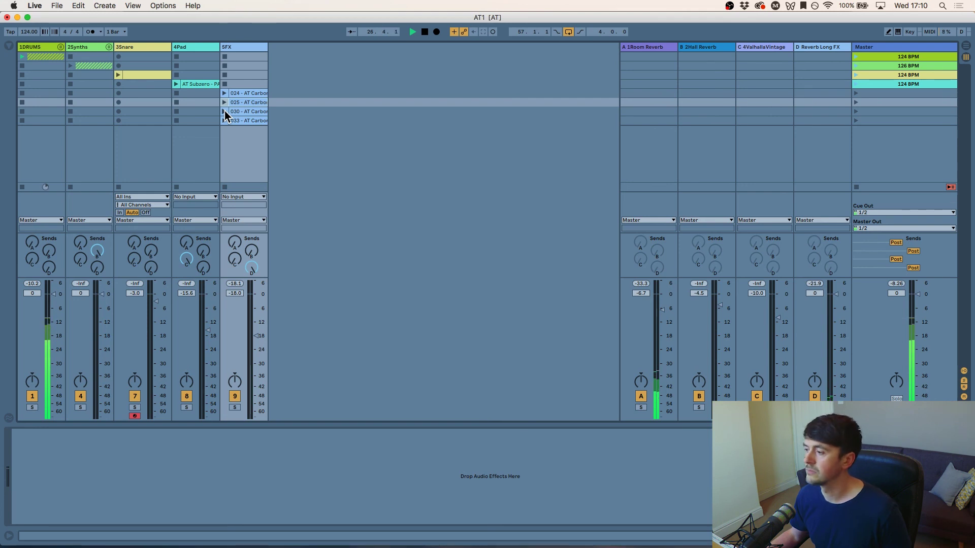
click(224, 111)
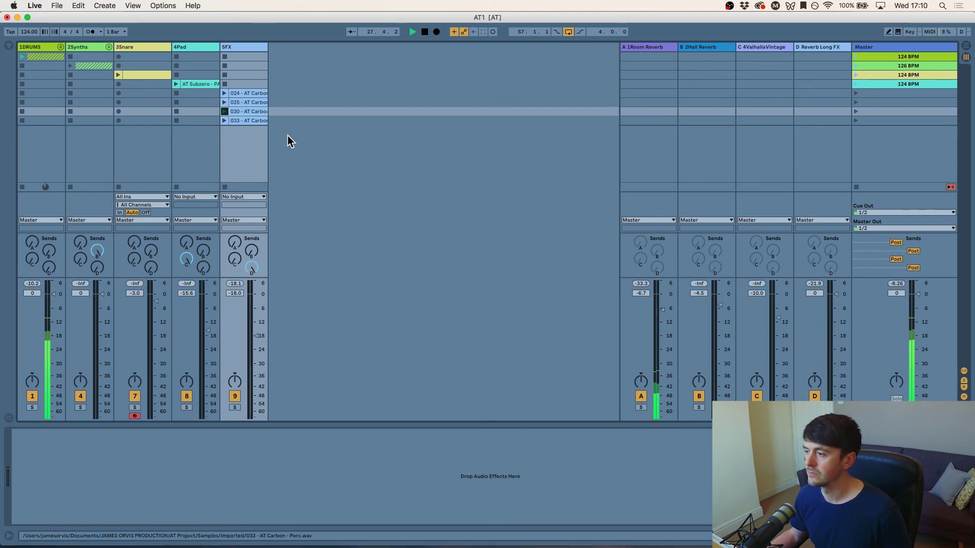
click(223, 120)
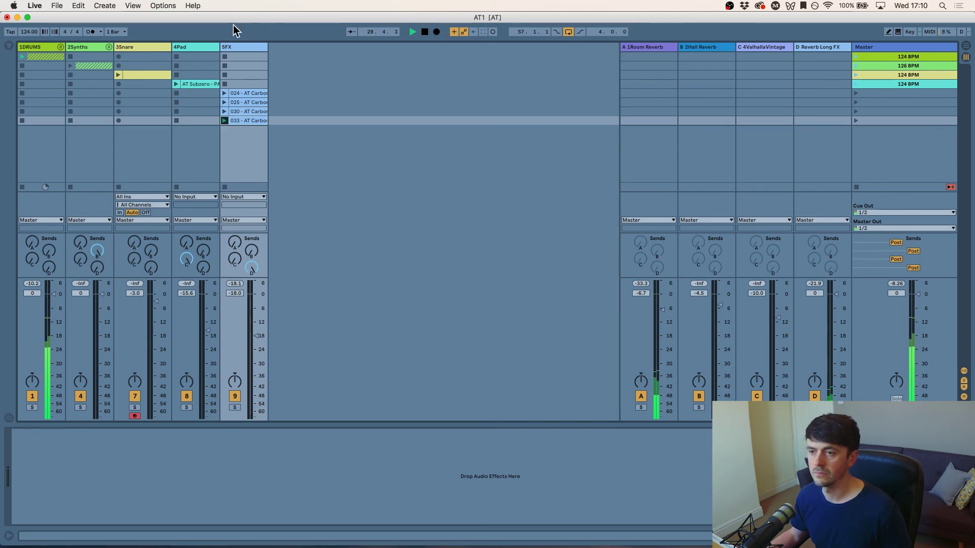
click(245, 83)
key(space)
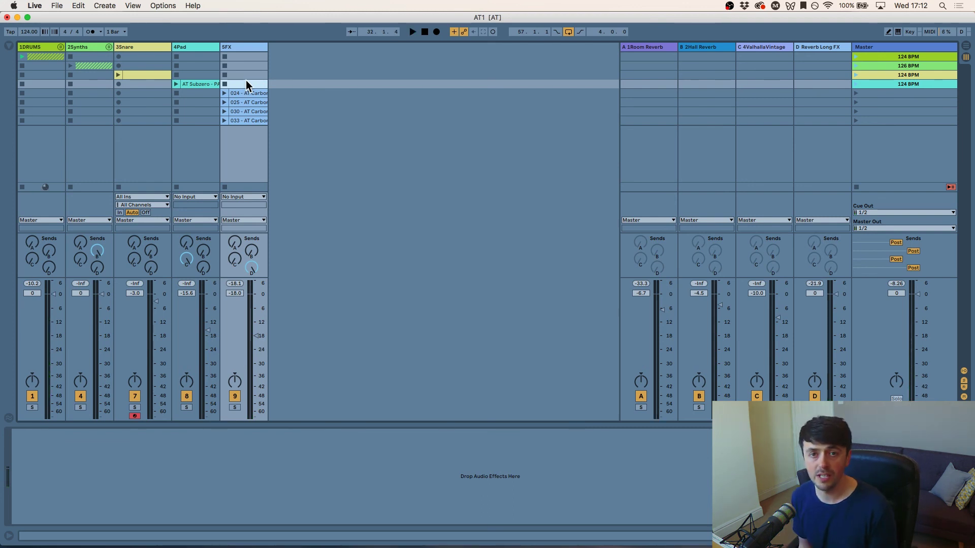